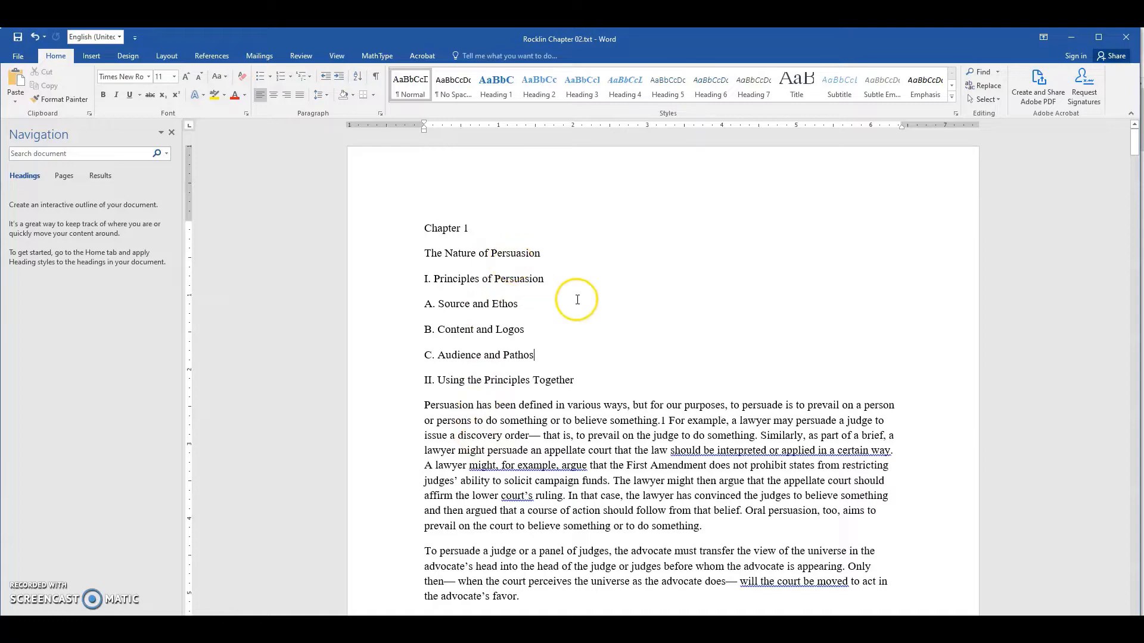
scroll(469, 365, down, 5)
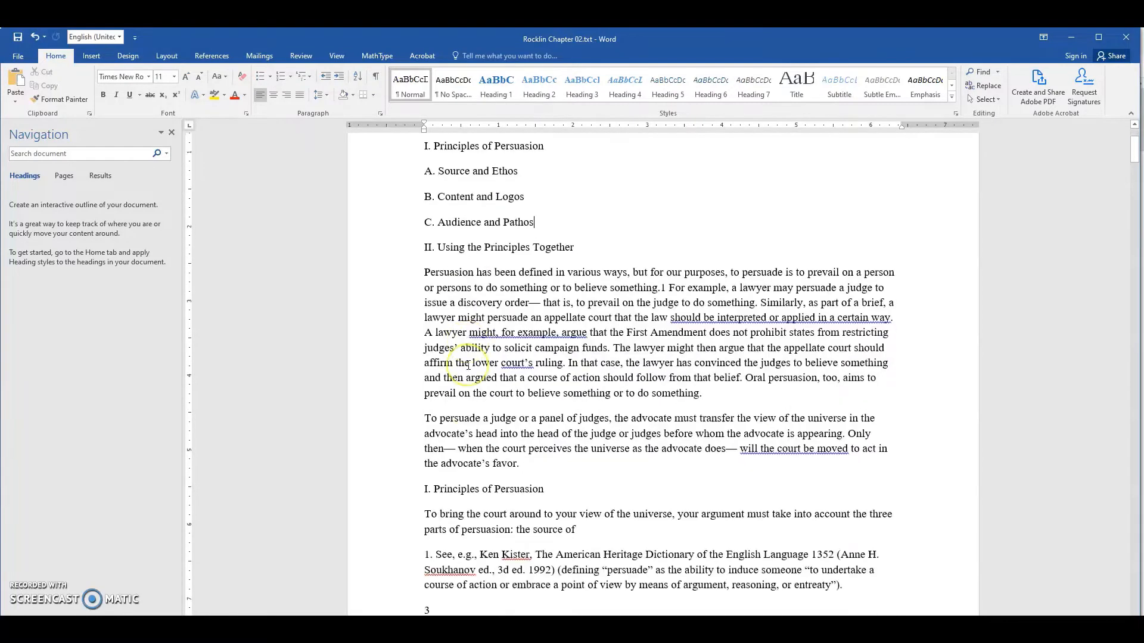
scroll(468, 365, down, 4)
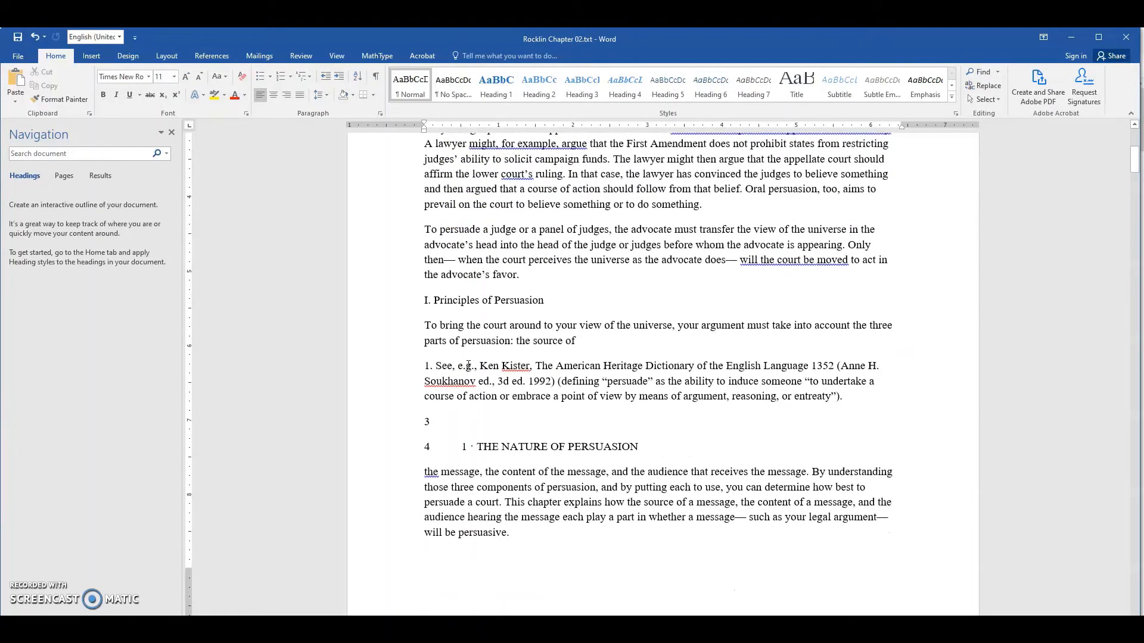
scroll(468, 365, up, 8)
scroll(468, 365, up, 1)
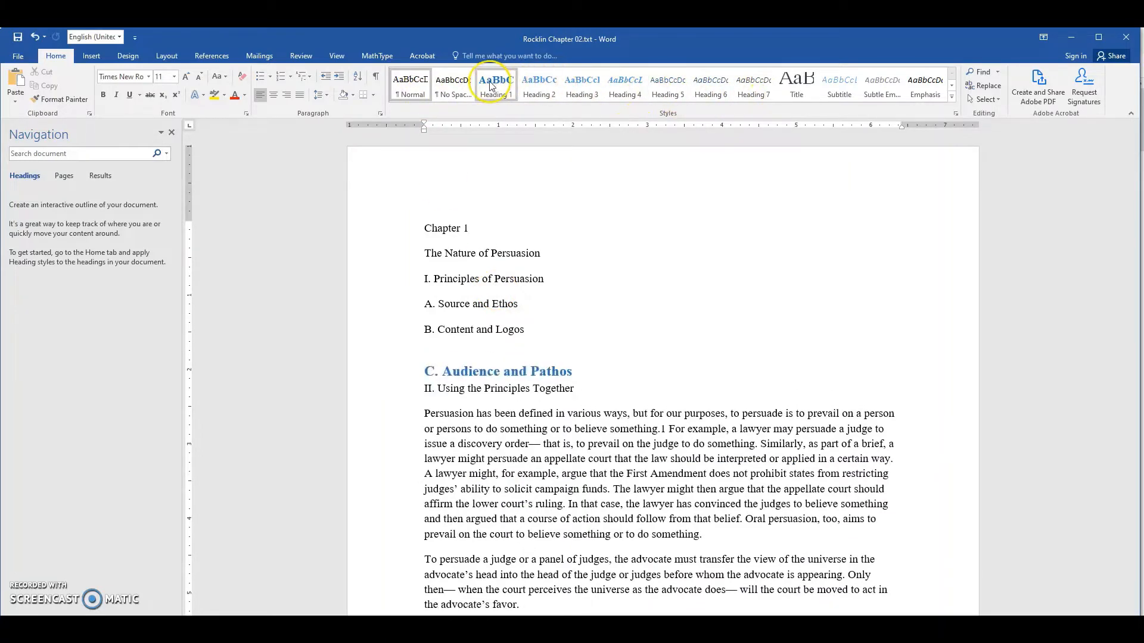
click(338, 55)
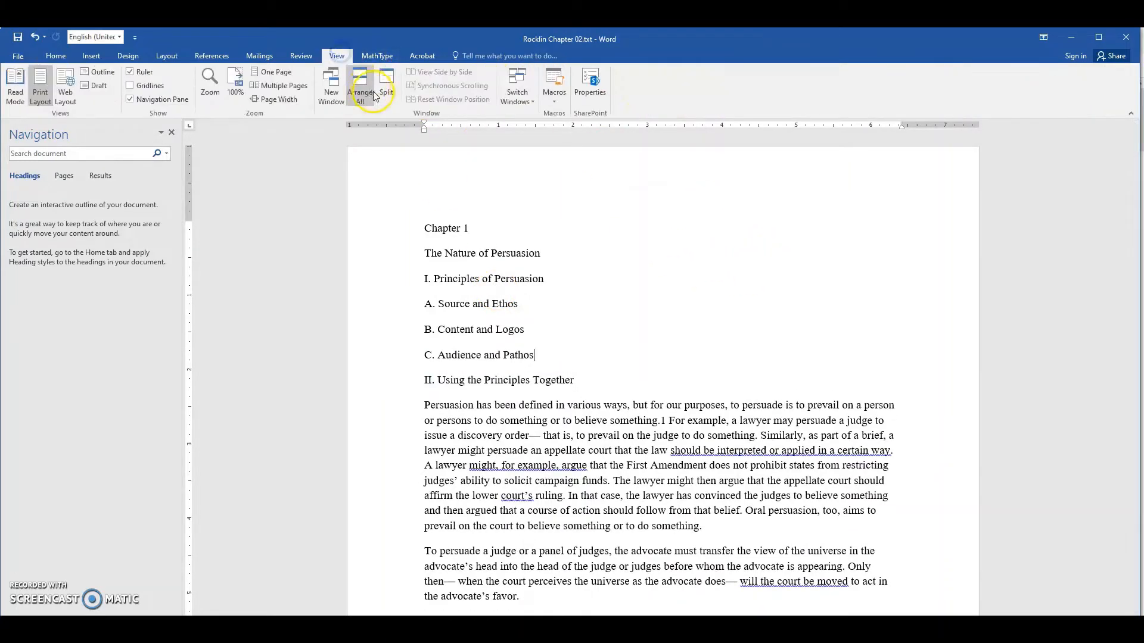
click(557, 104)
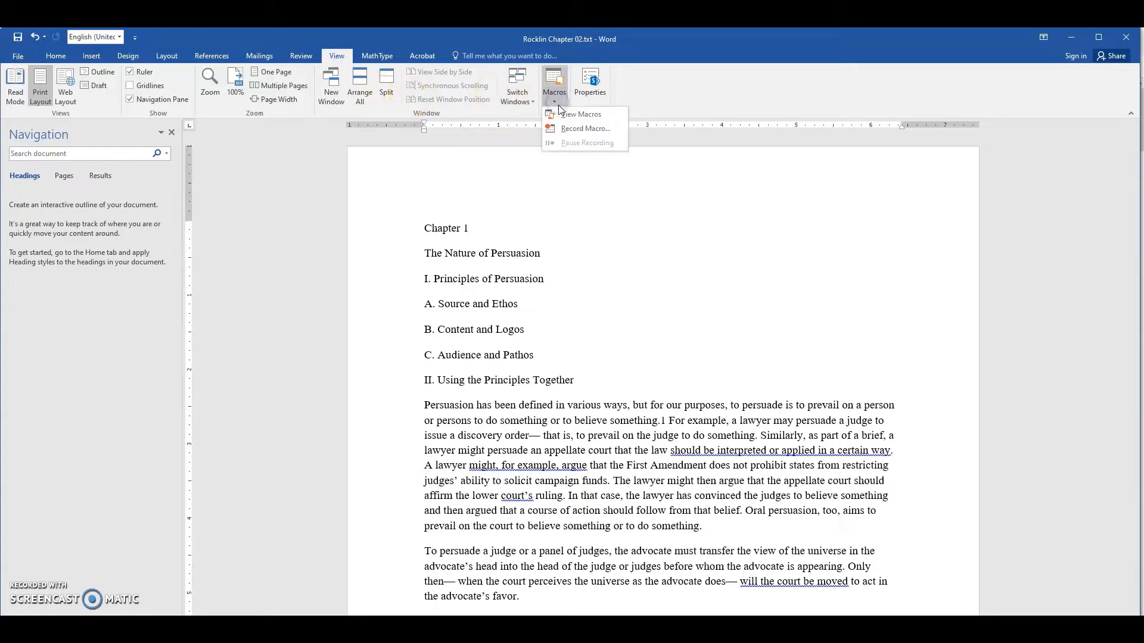
click(684, 236)
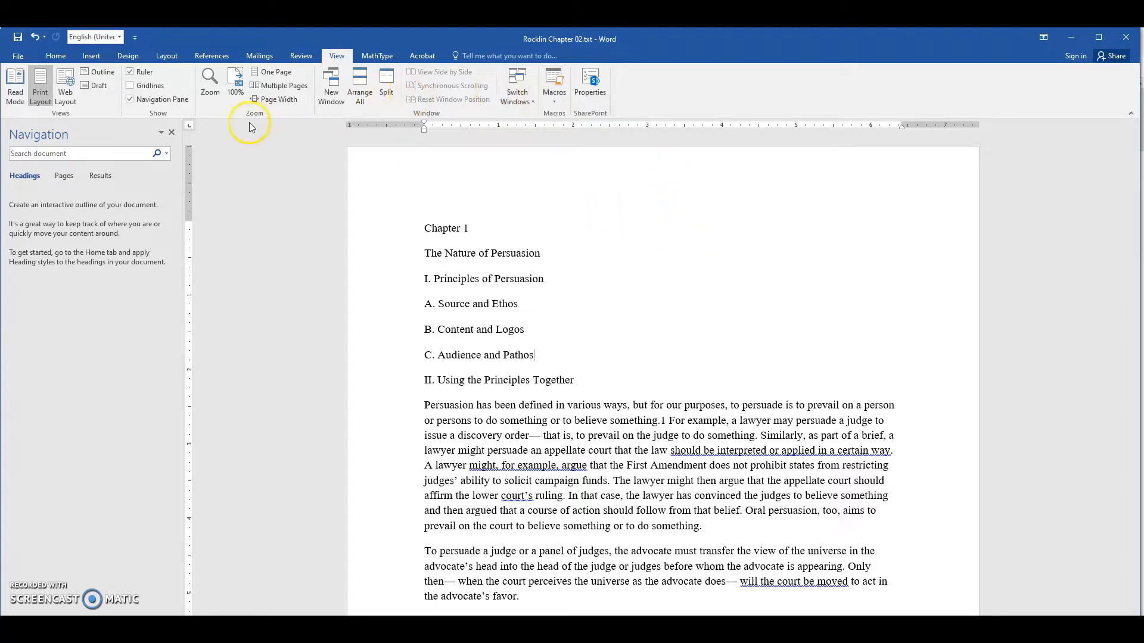
click(57, 56)
click(130, 90)
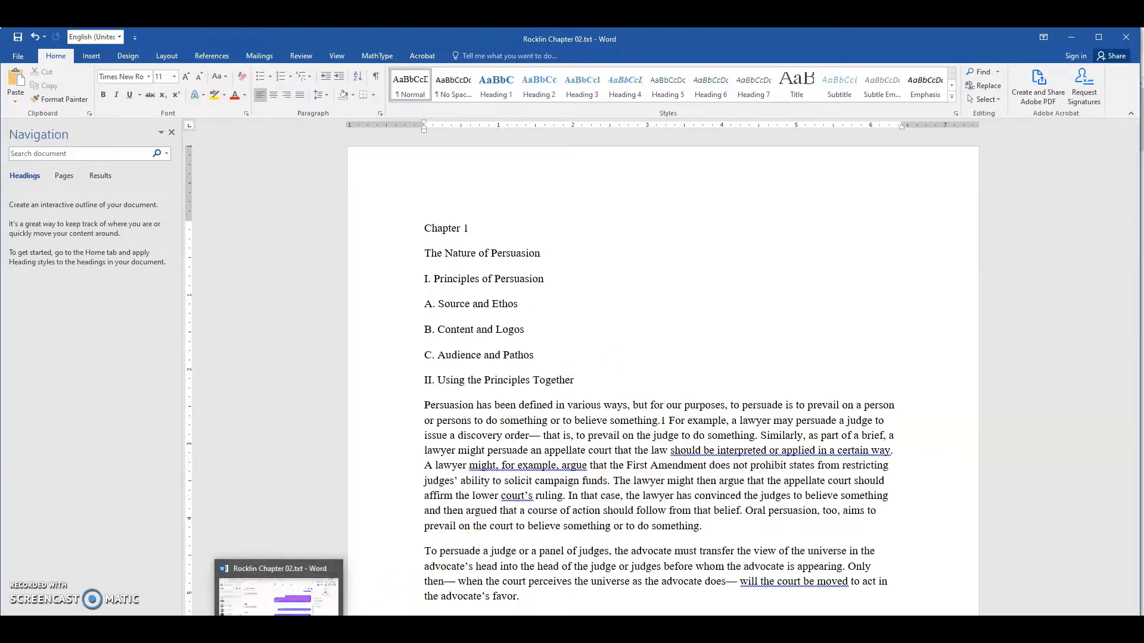
- Switch to Rocklin Chapter 02.pdf in Adobe Acrobat and examine the first page's chapter title, outline and "I. Principles of Persuasion" heading
mouse_move(428, 628)
click(426, 595)
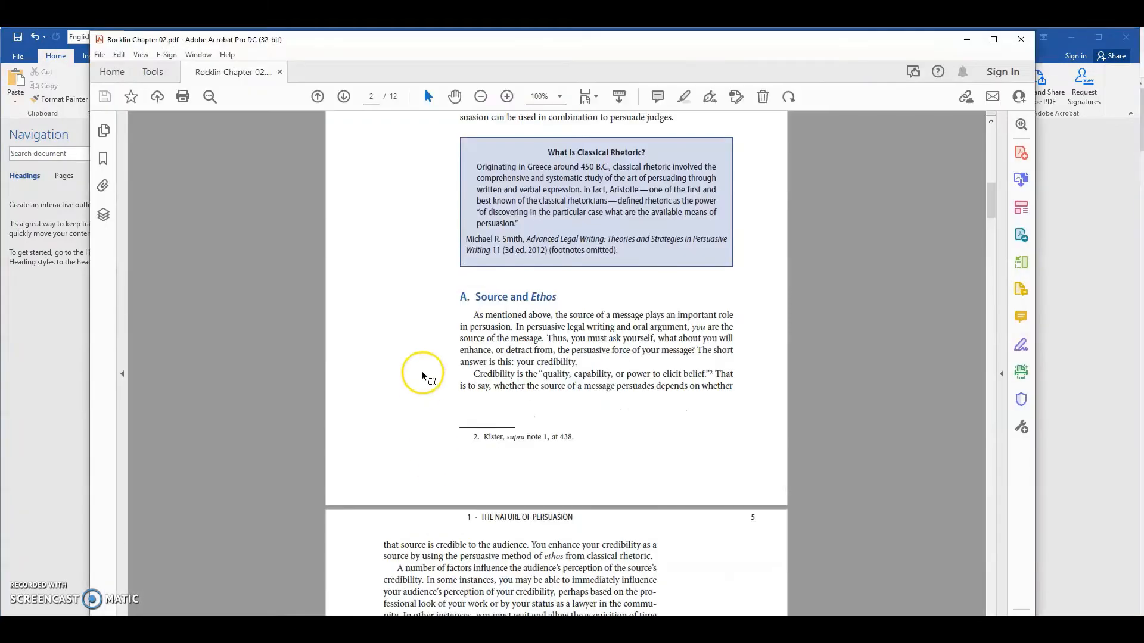
scroll(537, 417, up, 7)
scroll(547, 421, up, 7)
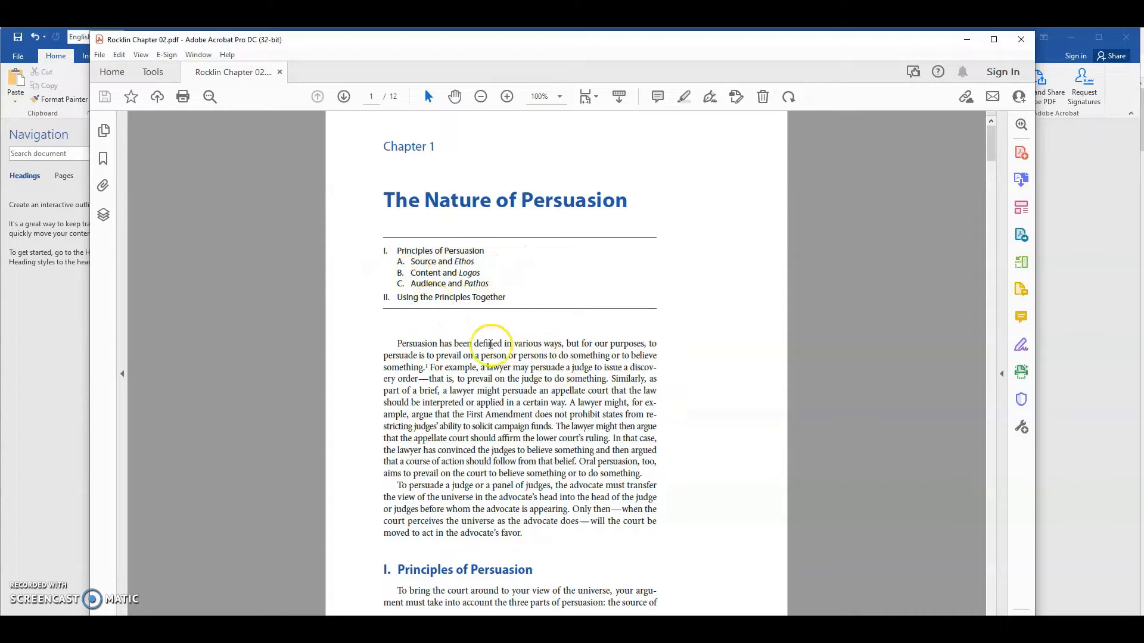
scroll(493, 342, down, 1)
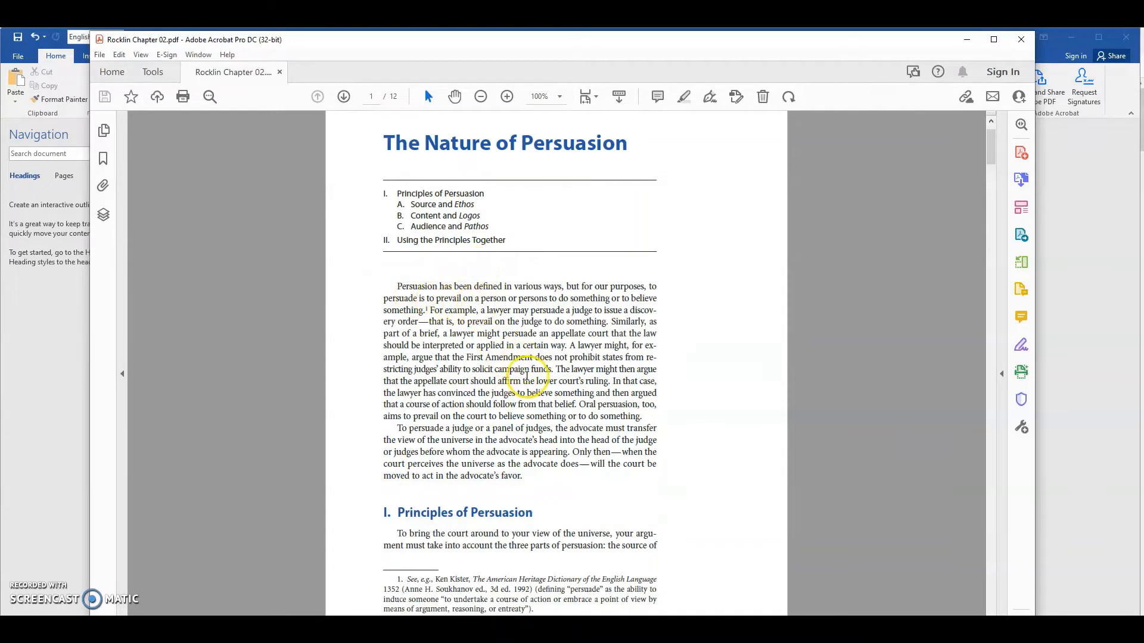
scroll(524, 375, down, 2)
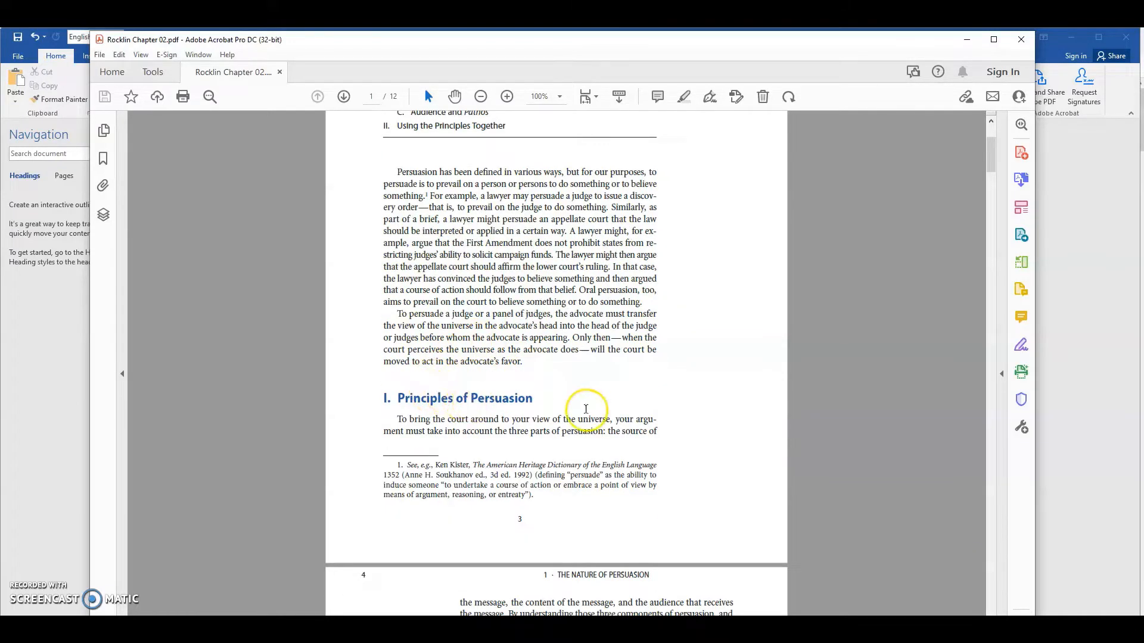
drag(554, 400, 425, 399)
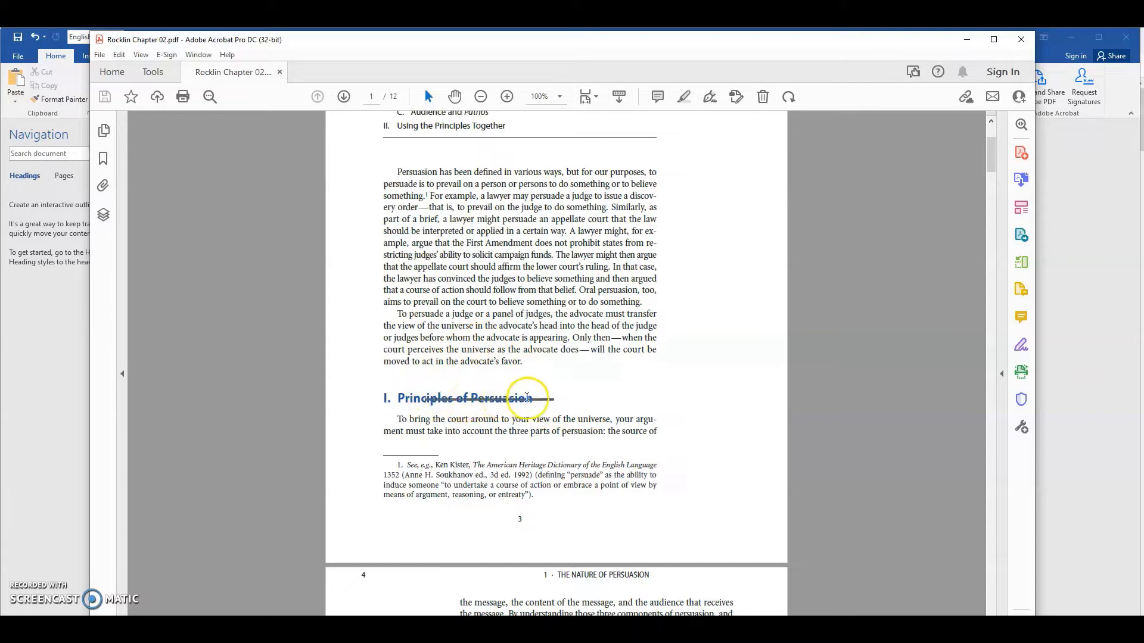
click(427, 399)
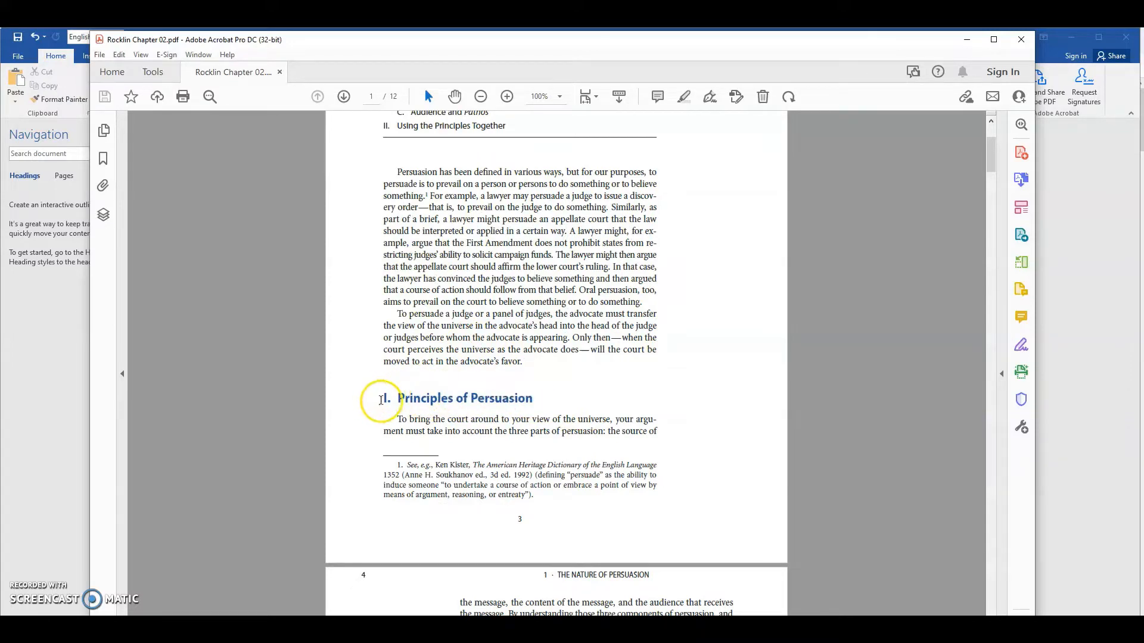
mouse_move(383, 399)
mouse_down()
mouse_move(536, 402)
mouse_move(590, 420)
mouse_up()
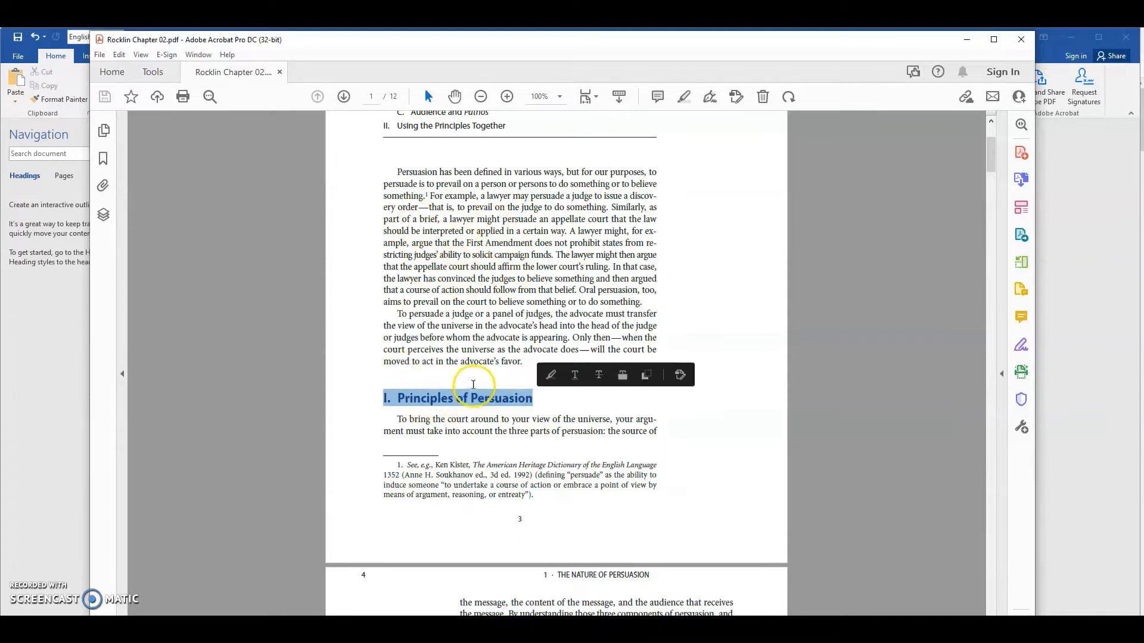
- Examine the following PDF pages for the "A. Source and Ethos" subheading, the body text and the shaded boxes
scroll(500, 434, down, 1)
scroll(499, 433, down, 3)
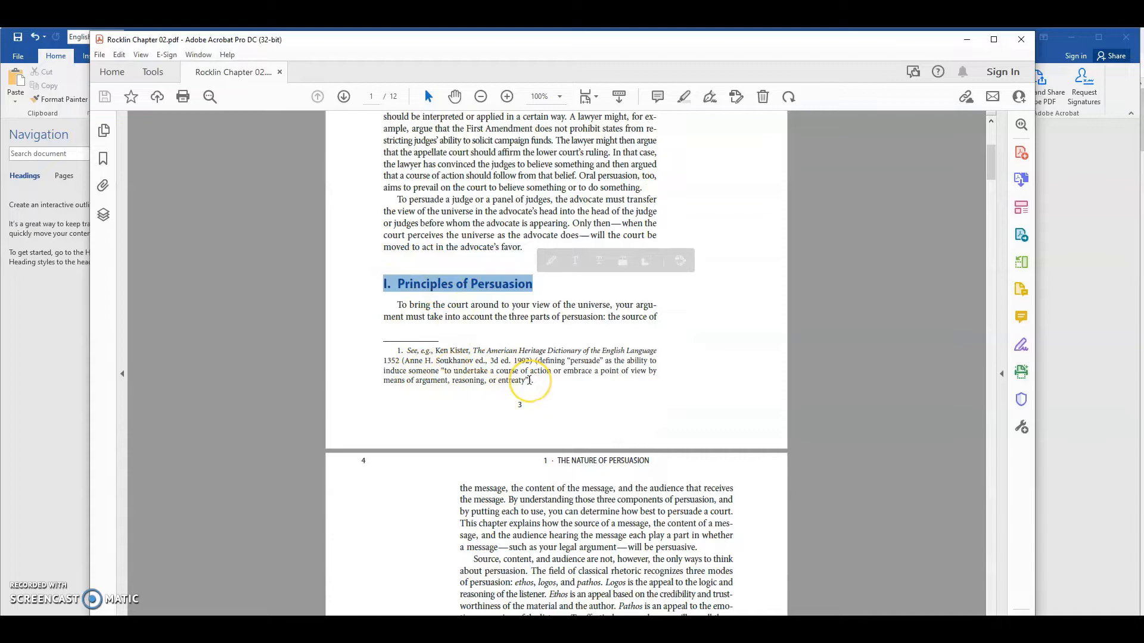
scroll(483, 364, down, 7)
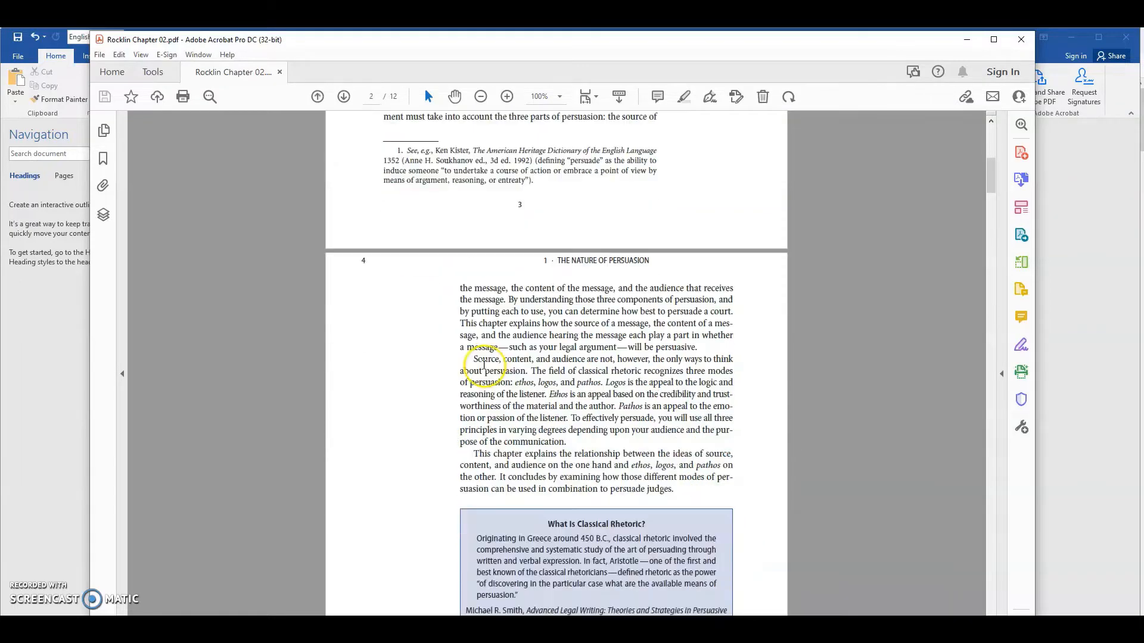
scroll(484, 365, down, 1)
scroll(520, 325, down, 3)
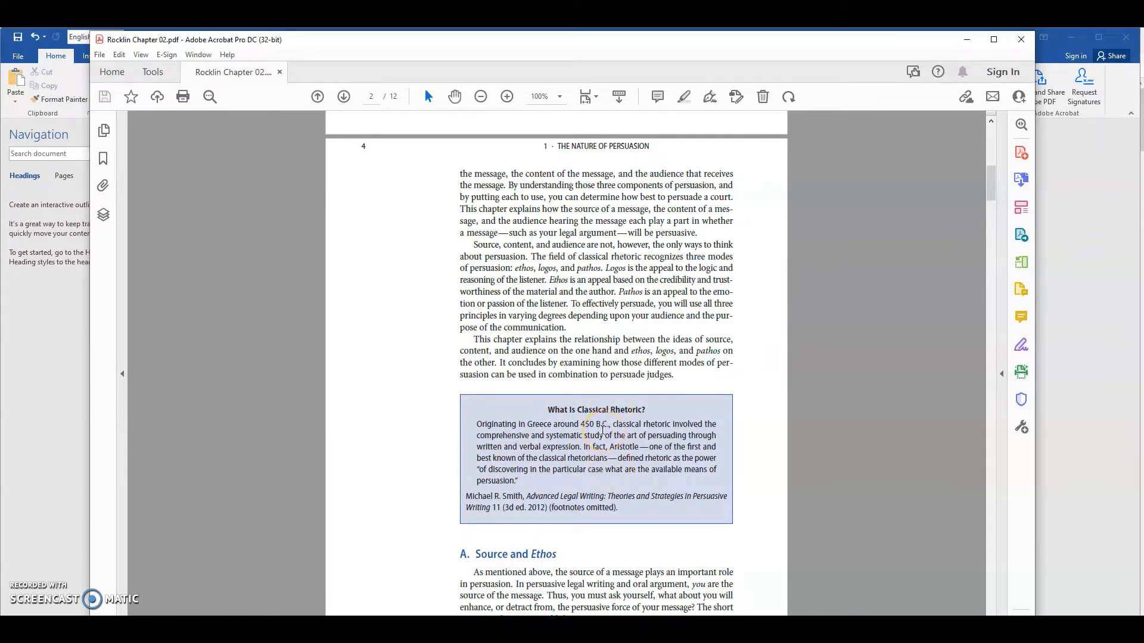
scroll(572, 409, down, 7)
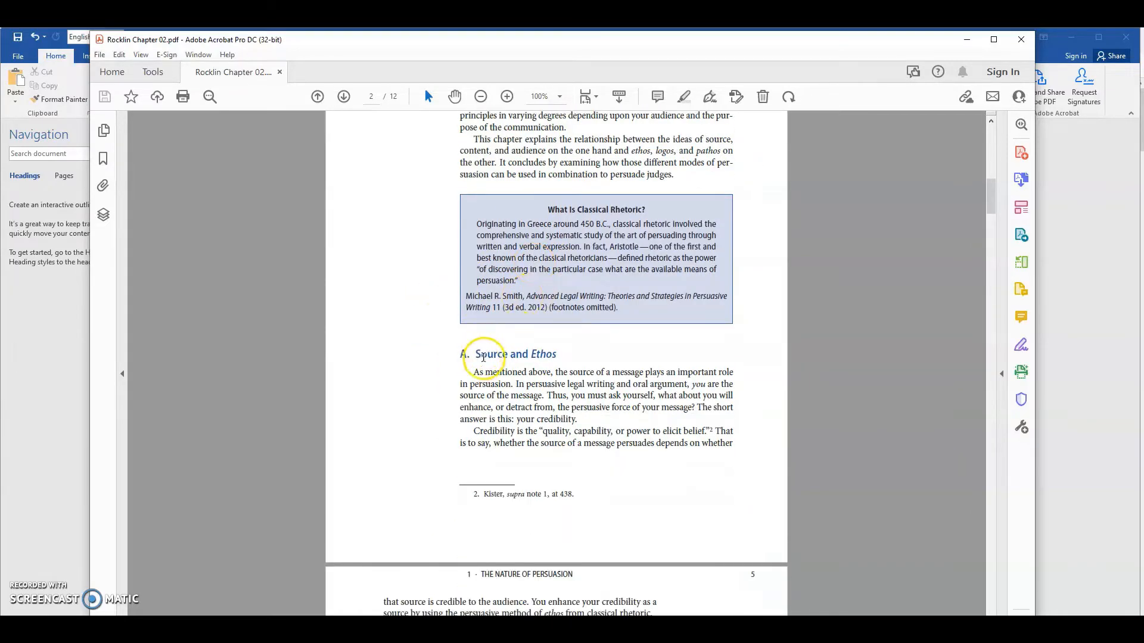
drag(484, 351, 556, 354)
scroll(617, 446, down, 4)
scroll(617, 445, down, 18)
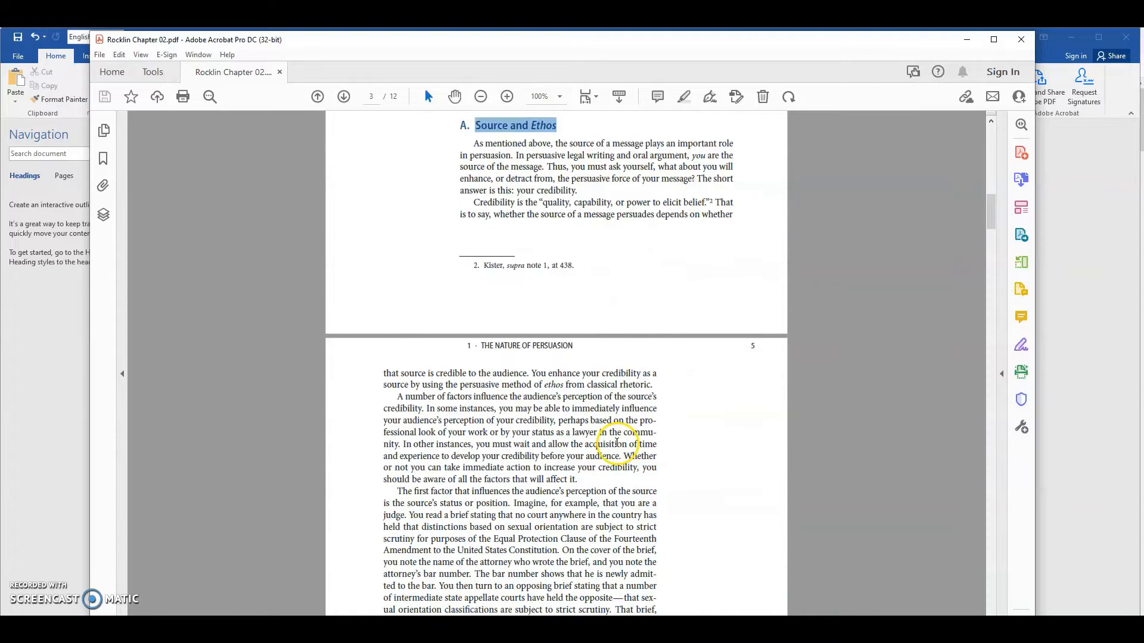
scroll(481, 378, down, 6)
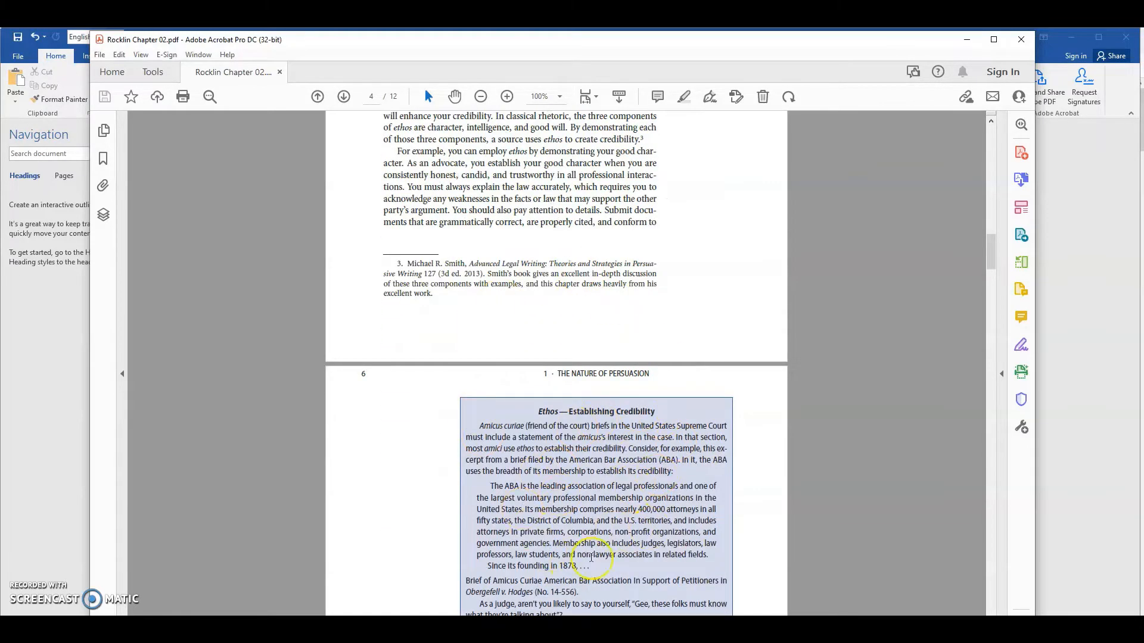
scroll(678, 469, down, 4)
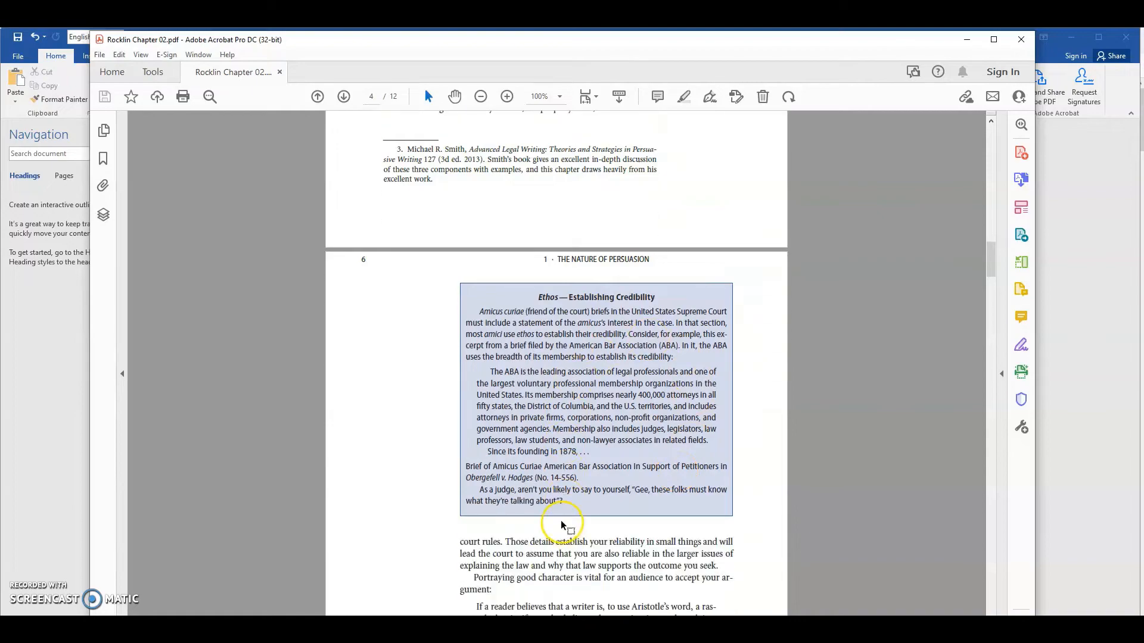
- Review the short outline under the chapter title and compare it with the headings in the PDF's body text
scroll(560, 520, up, 14)
scroll(560, 520, up, 20)
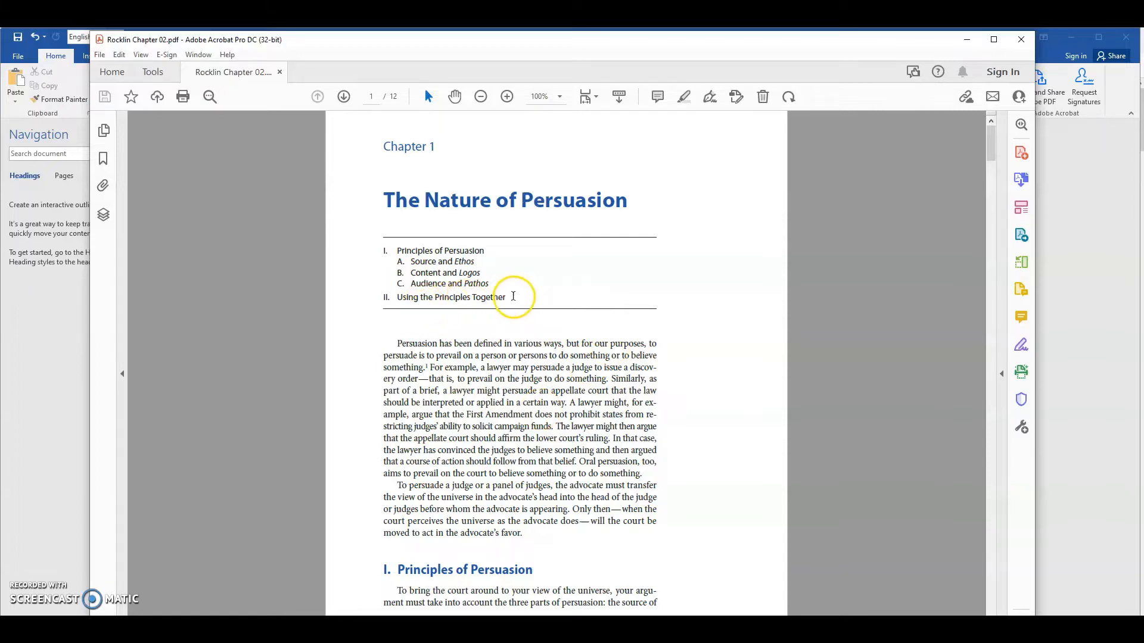
drag(508, 297, 372, 249)
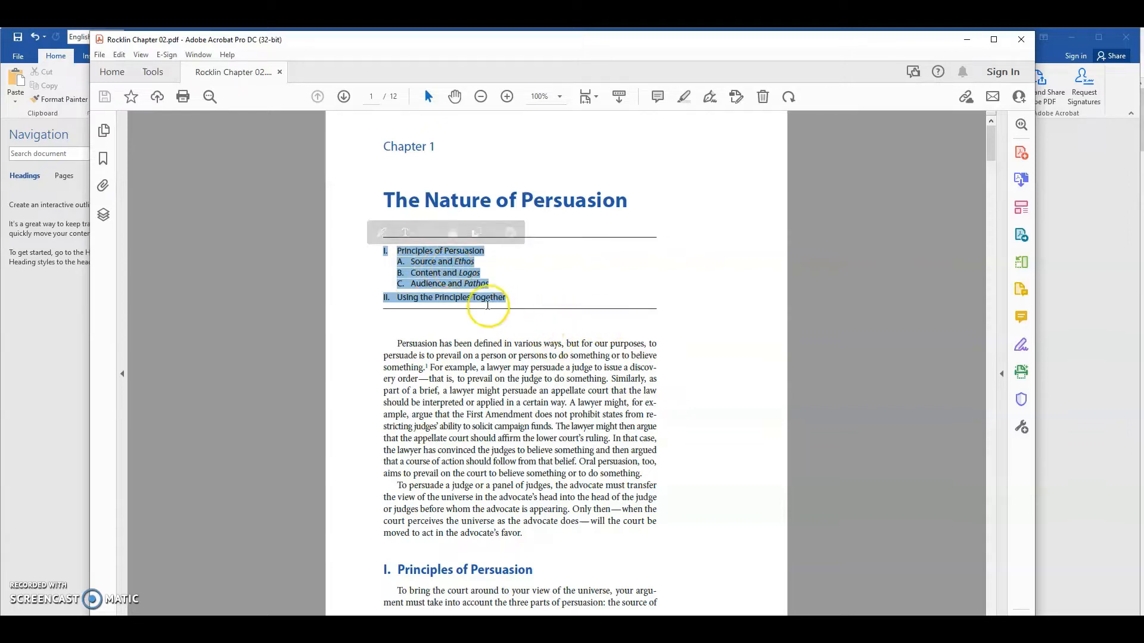
click(557, 353)
scroll(548, 358, down, 10)
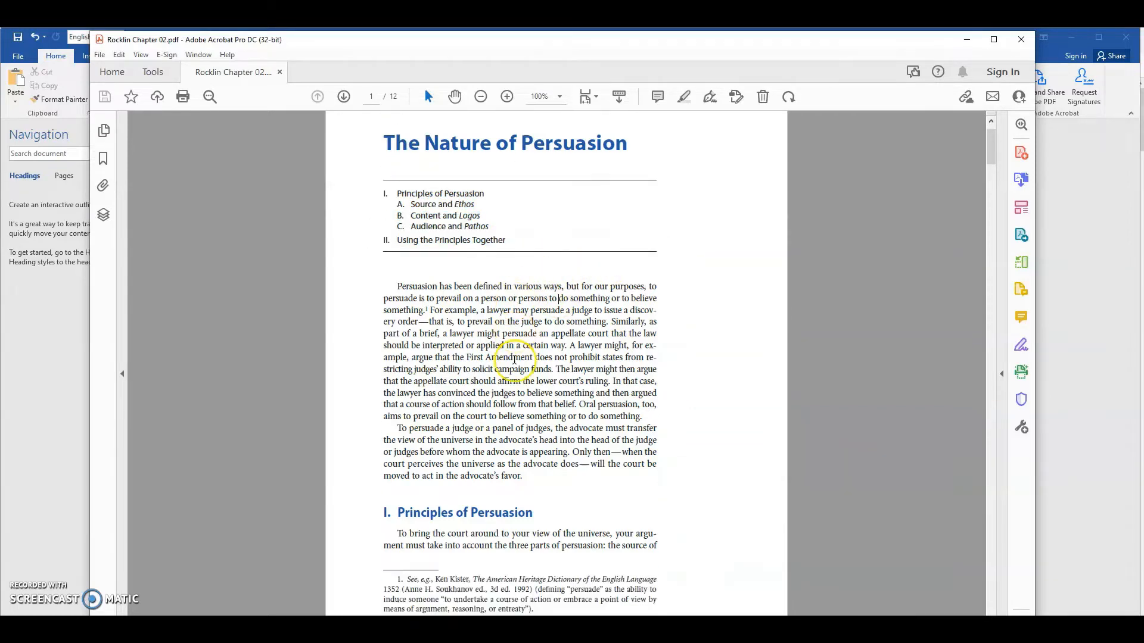
scroll(555, 431, down, 15)
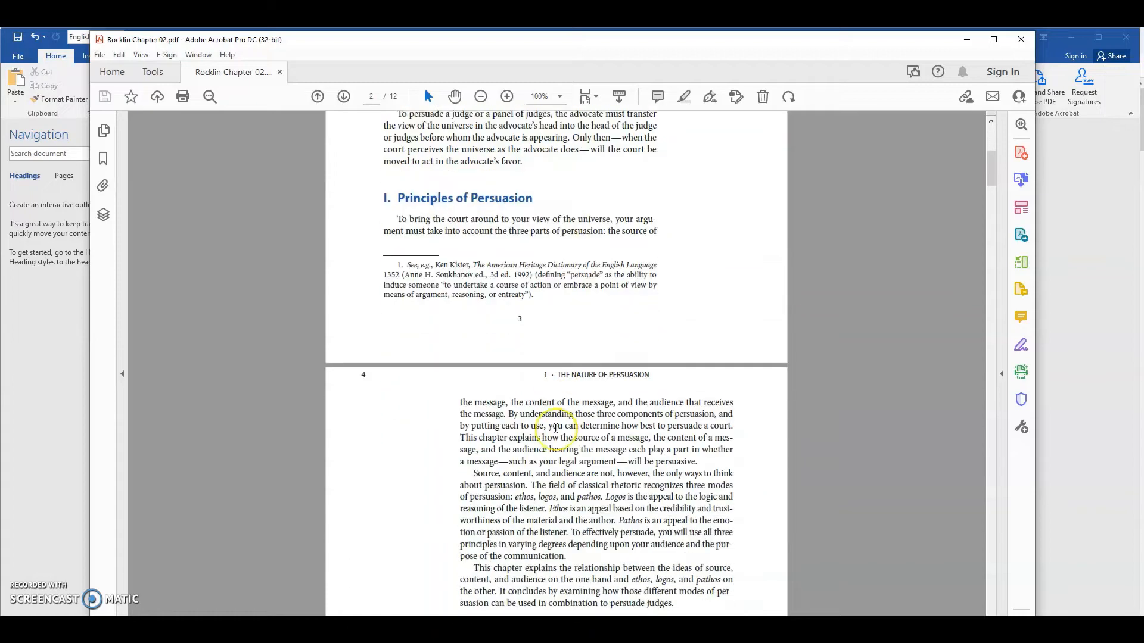
scroll(555, 429, up, 8)
scroll(555, 429, up, 17)
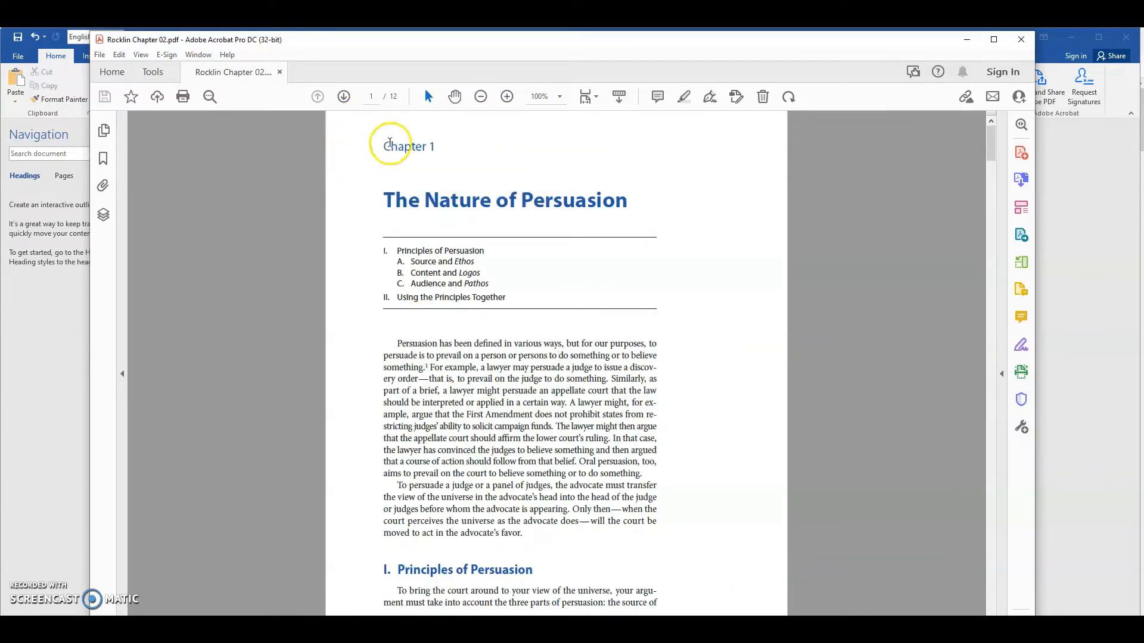
- Examine the PDF's heading hierarchy, from "Chapter 1 The Nature of Persuasion" through "I. Principles of Persuasion" to the lettered subheading
drag(464, 145, 620, 200)
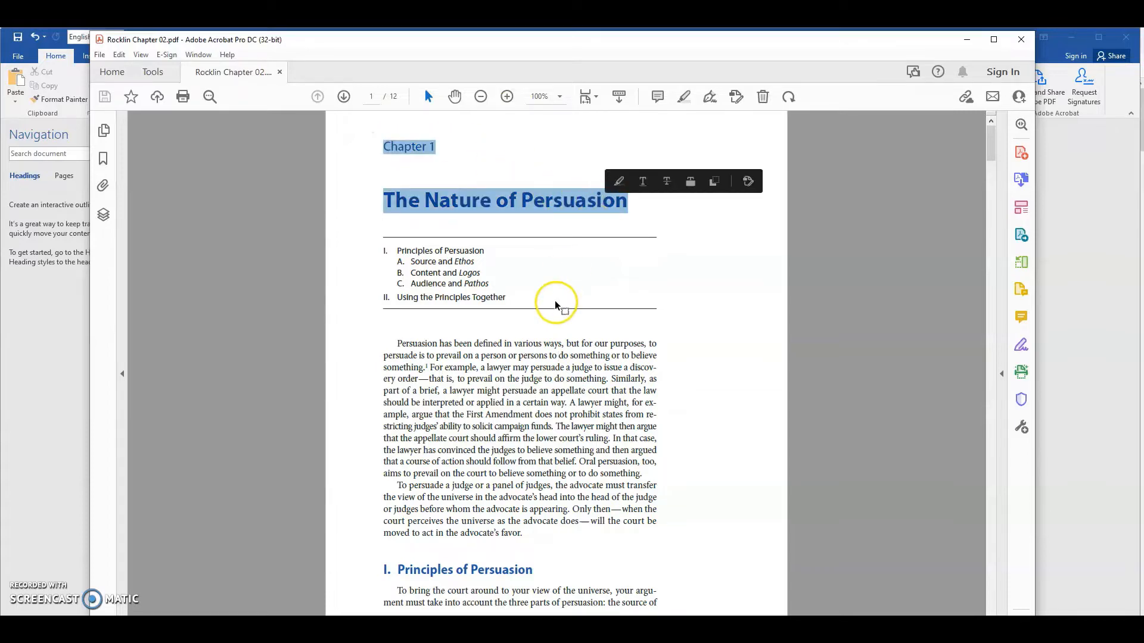
scroll(557, 304, down, 1)
scroll(557, 305, down, 5)
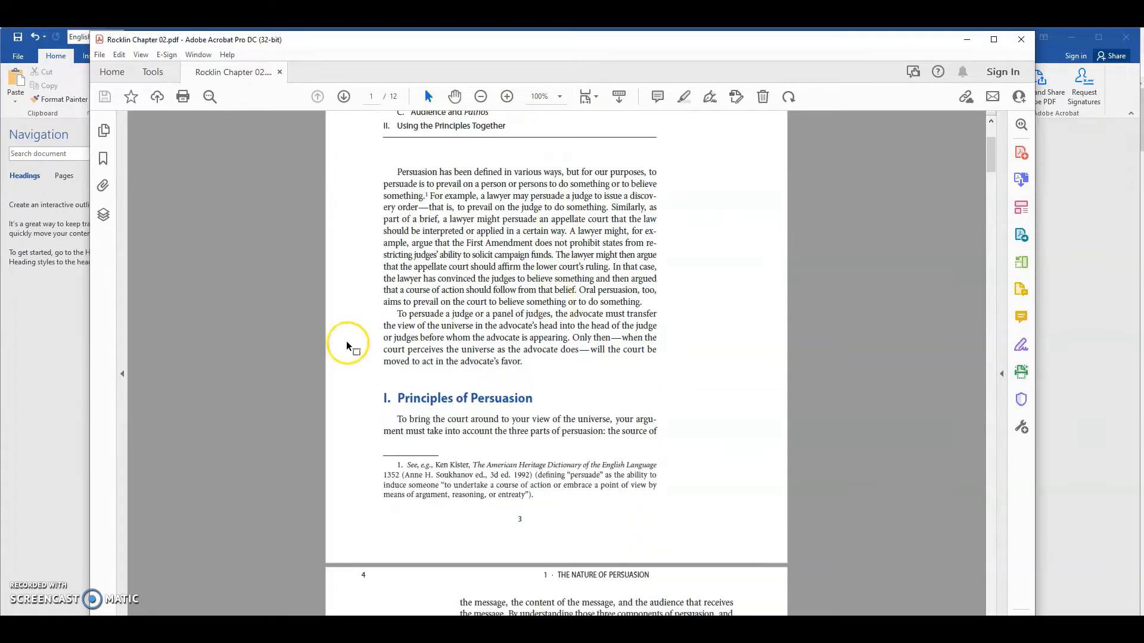
drag(383, 398, 541, 396)
scroll(485, 481, down, 14)
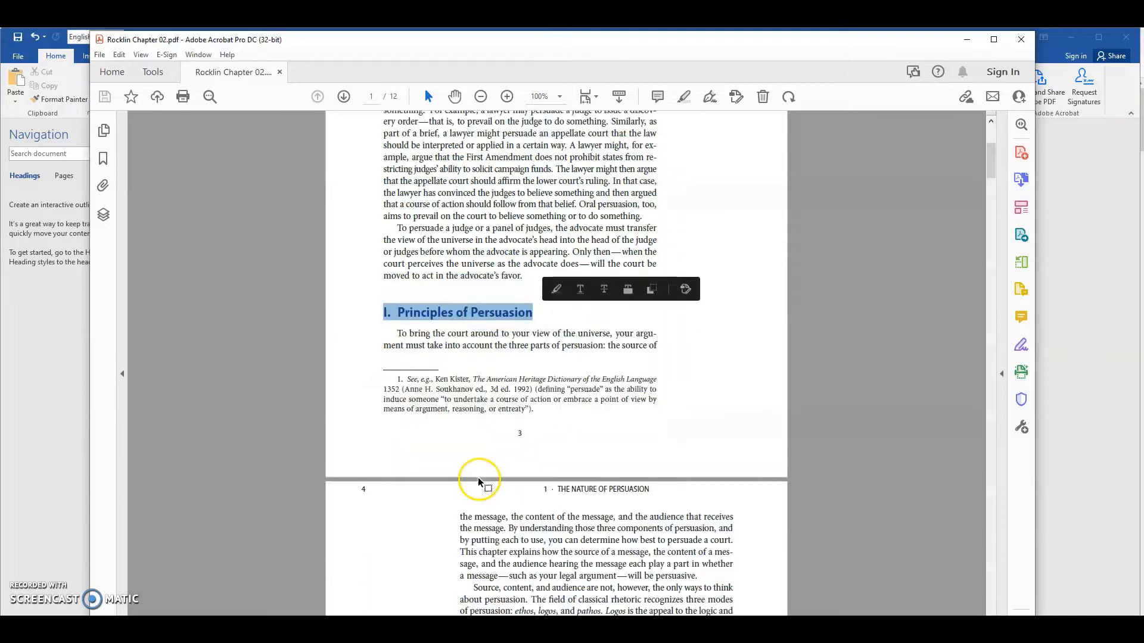
scroll(481, 468, down, 6)
drag(439, 401, 557, 411)
scroll(529, 279, up, 20)
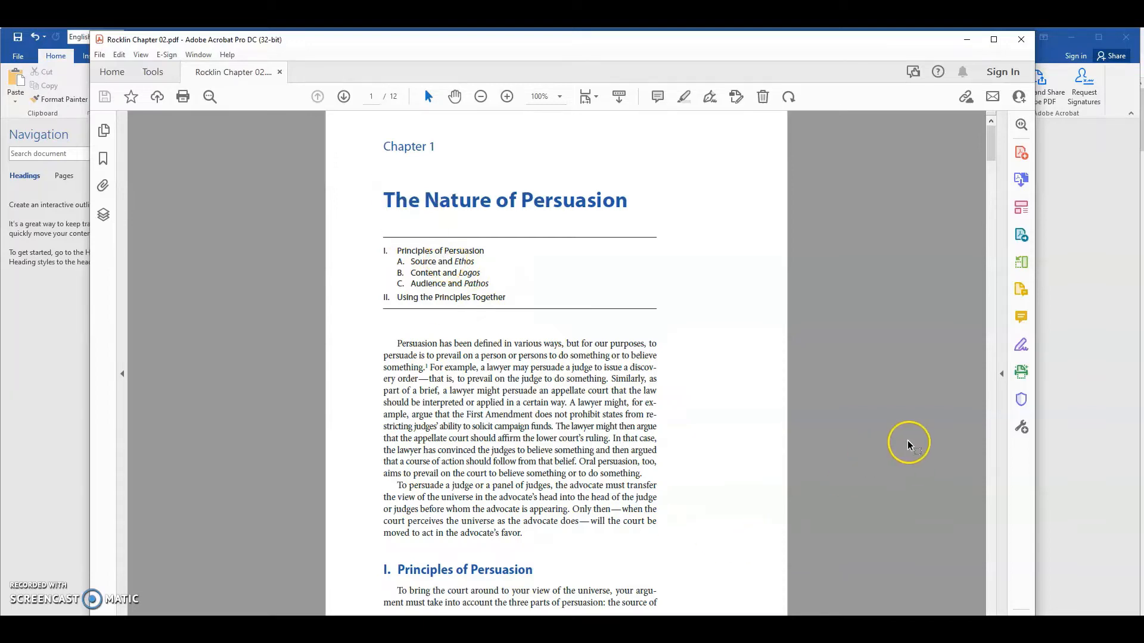
- Switch back to the Word document and format the "Chapter 1" line at 20 pt in a dark theme blue
click(1057, 373)
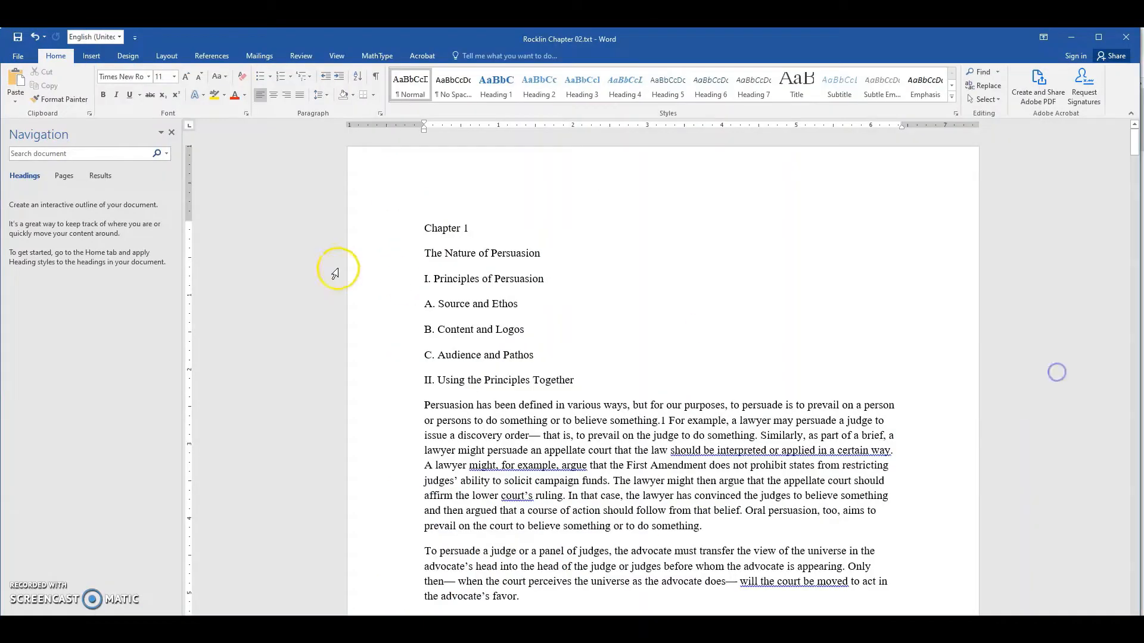
click(409, 234)
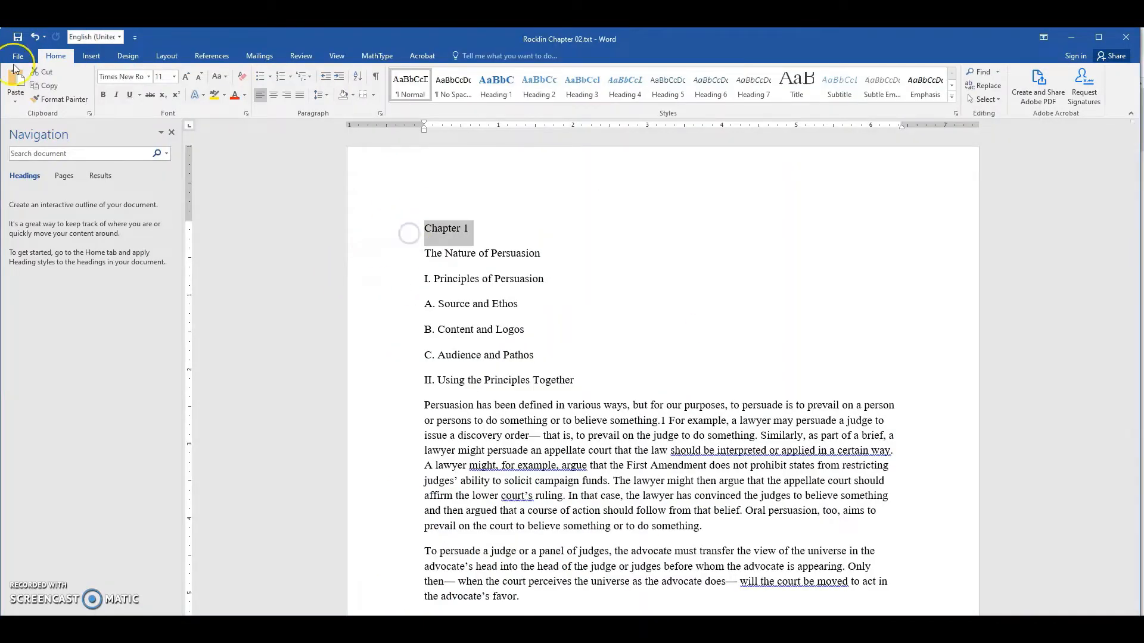
click(186, 77)
click(186, 77)
click(186, 77)
click(186, 77)
click(185, 77)
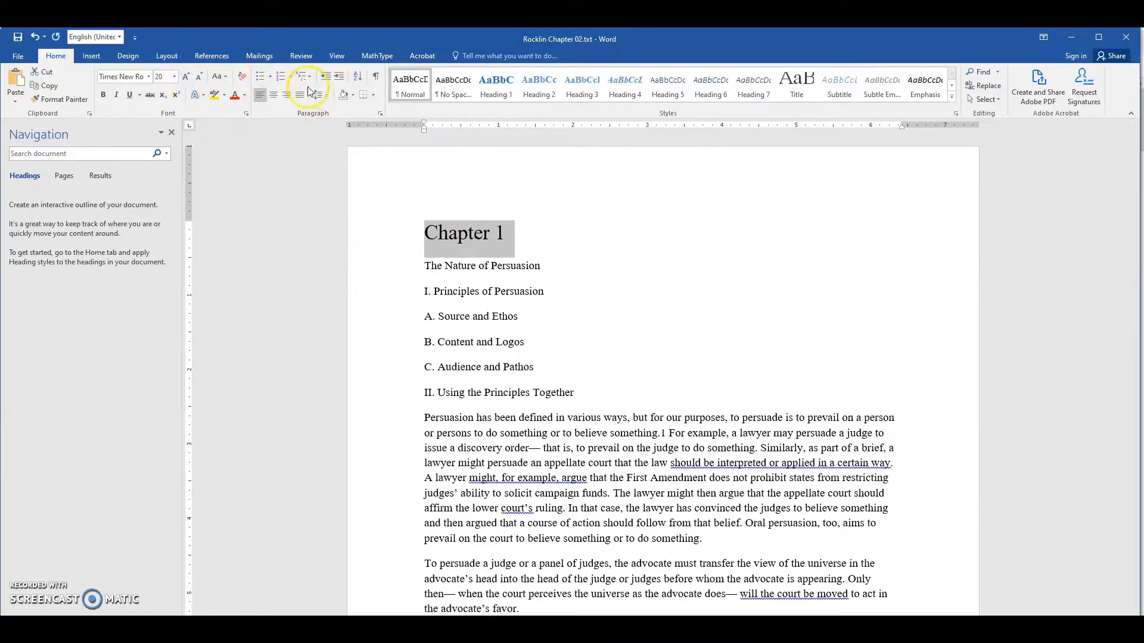
click(244, 99)
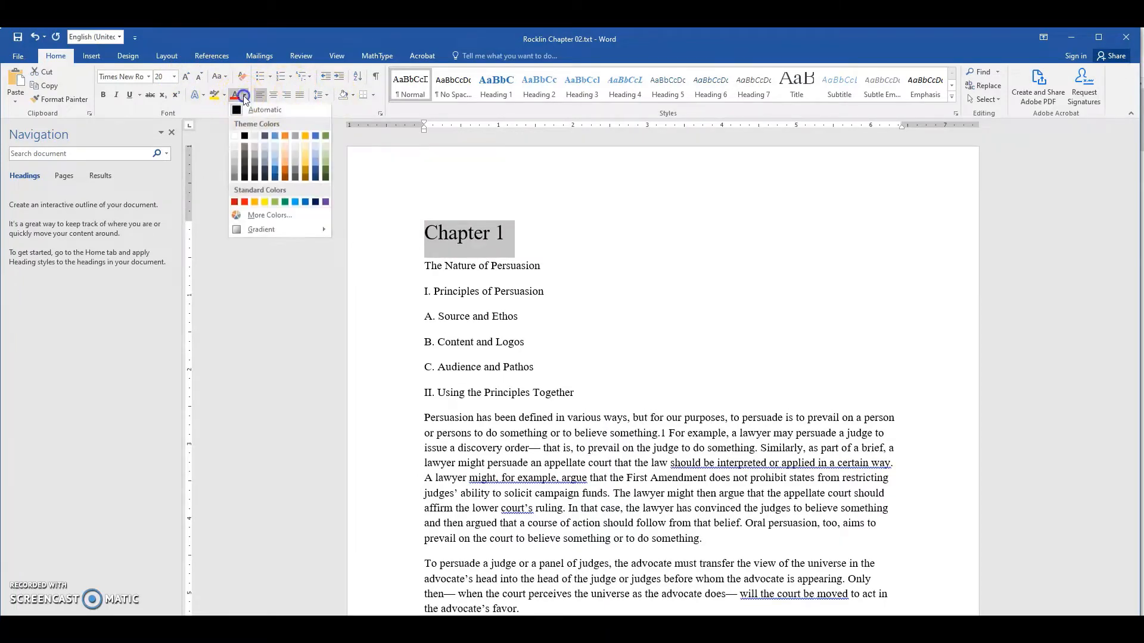
click(277, 172)
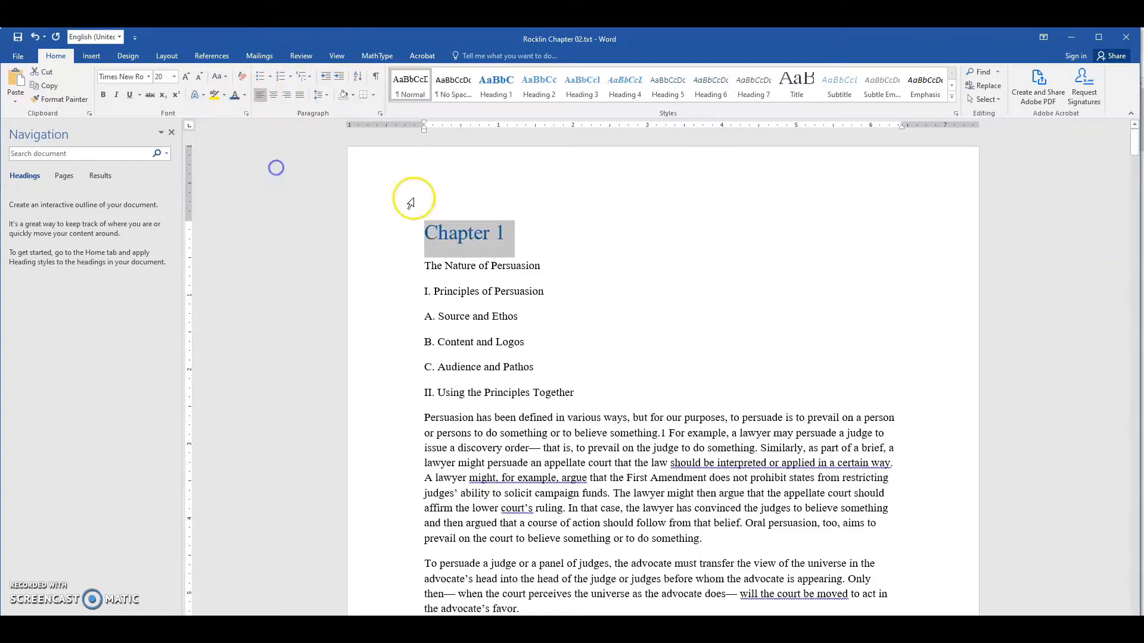
- Undo the manual font colour and font size changes on the "Chapter 1" line
click(504, 236)
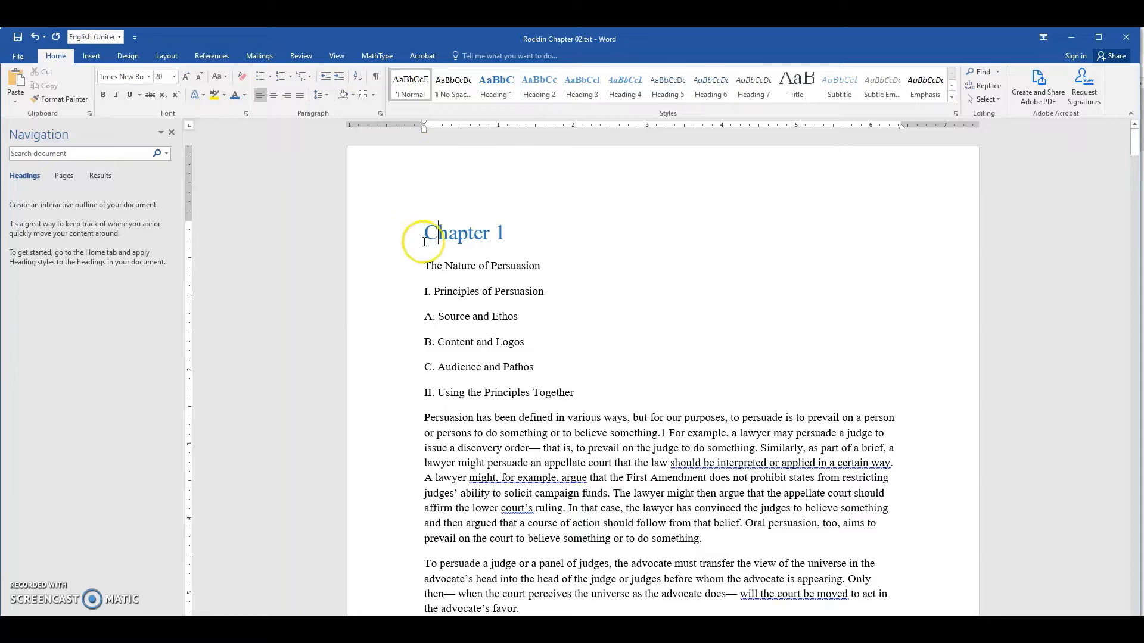
click(355, 232)
key(ctrl+z)
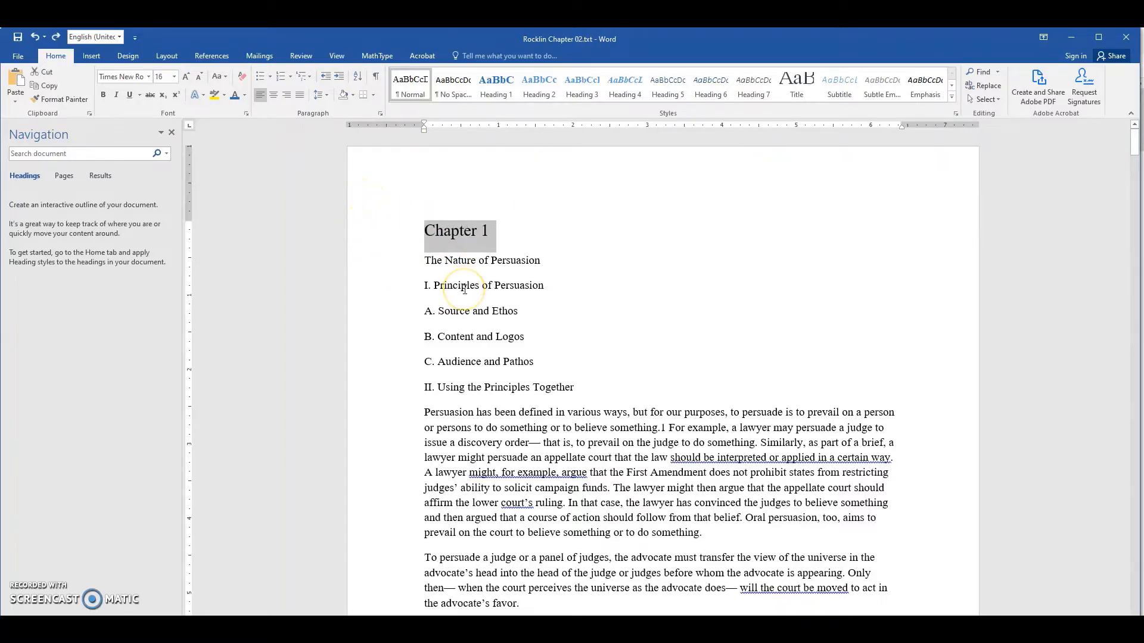
key(ctrl+z)
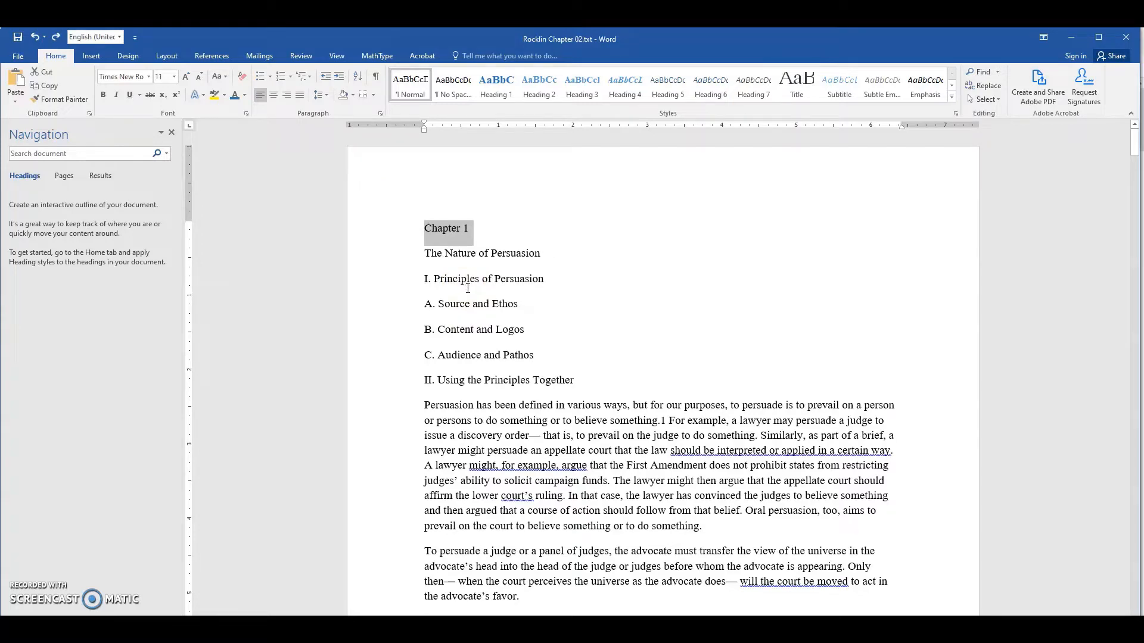
click(538, 255)
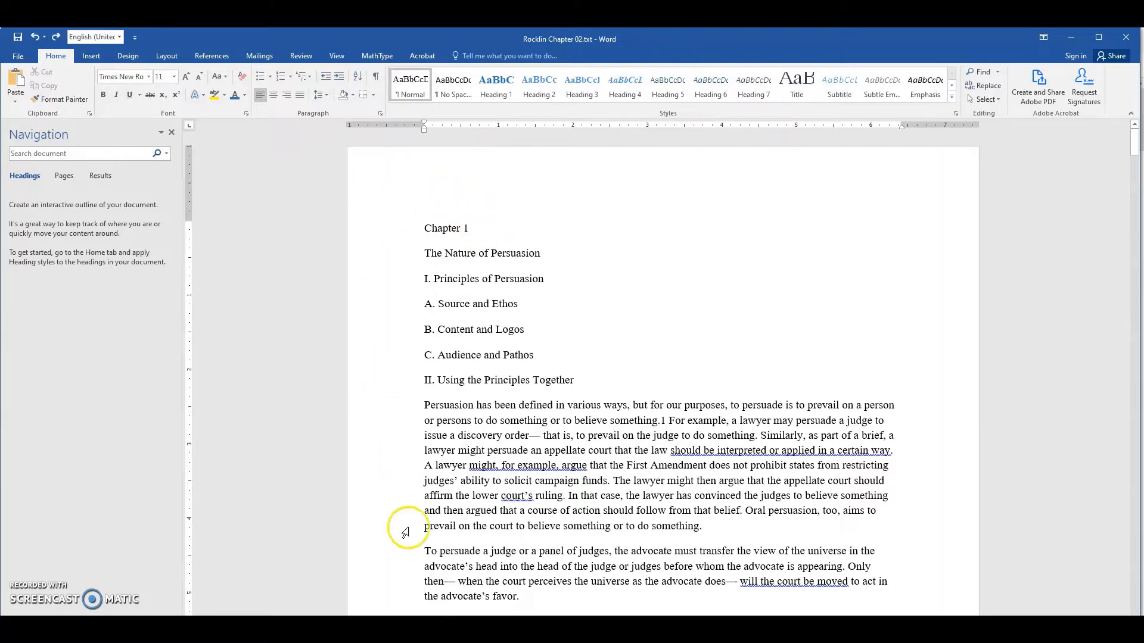
- Compare the opening lines with the PDF's headings and preview the Heading 1 style on the "Chapter 1" line
key(alt+Tab)
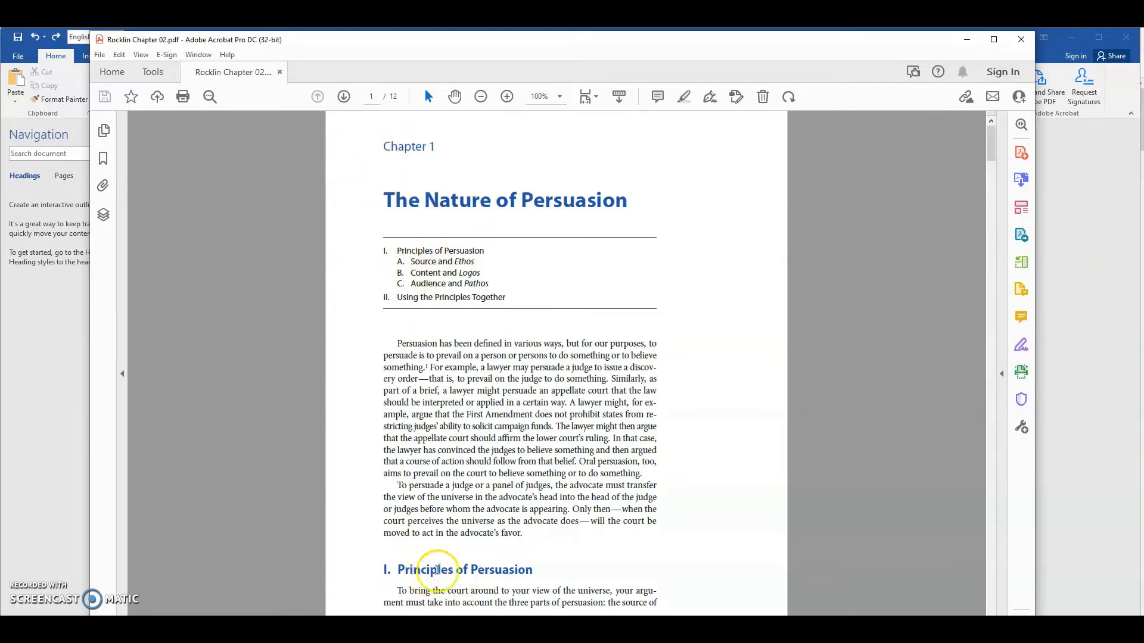
click(1088, 326)
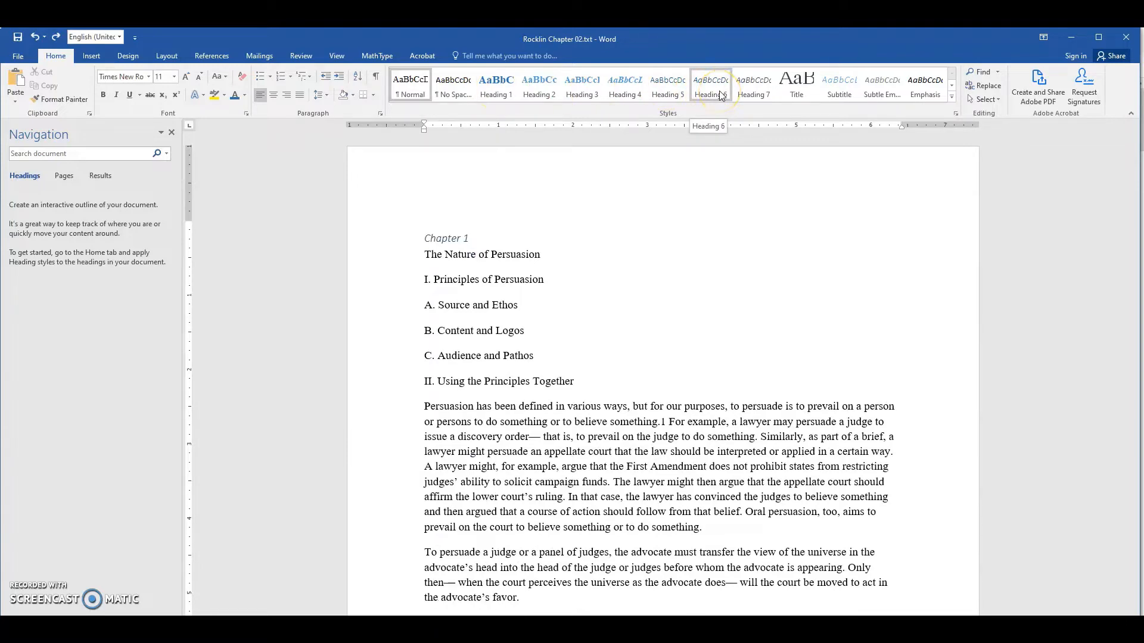
click(505, 94)
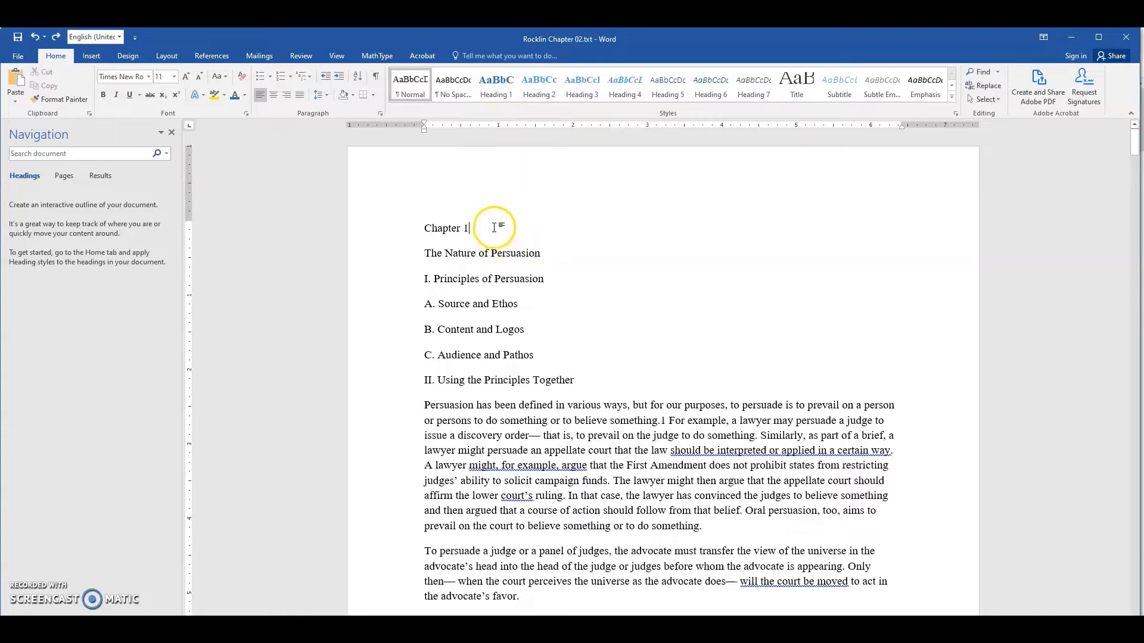
click(493, 89)
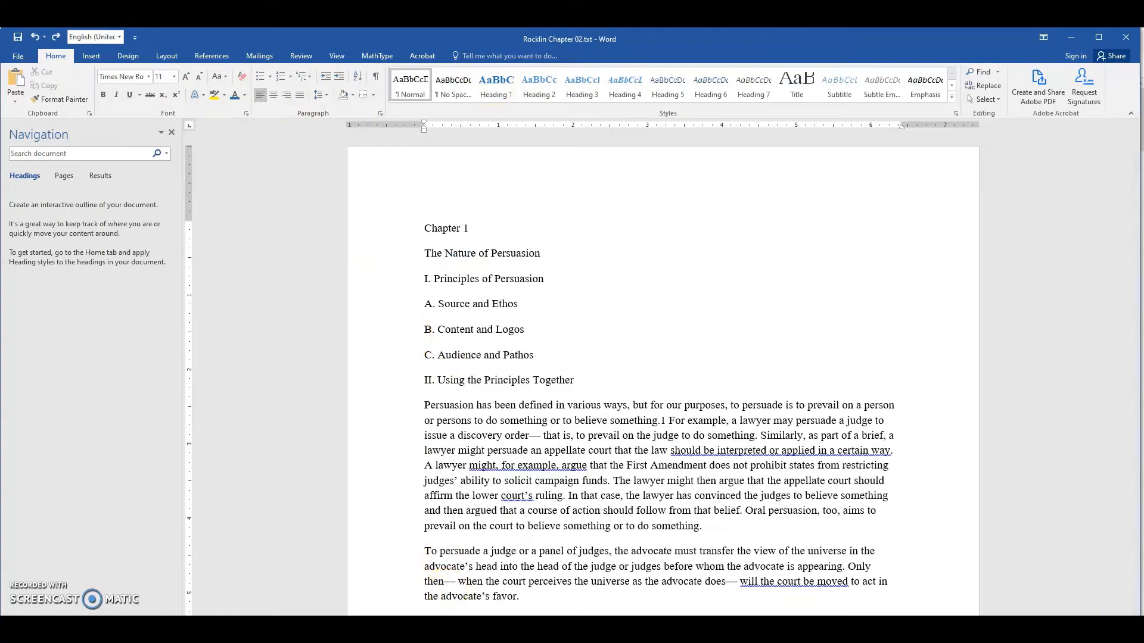
- Check the chapter title in the PDF and merge the first two Word lines into "Chapter 1: The Nature of Persuasion"
click(457, 628)
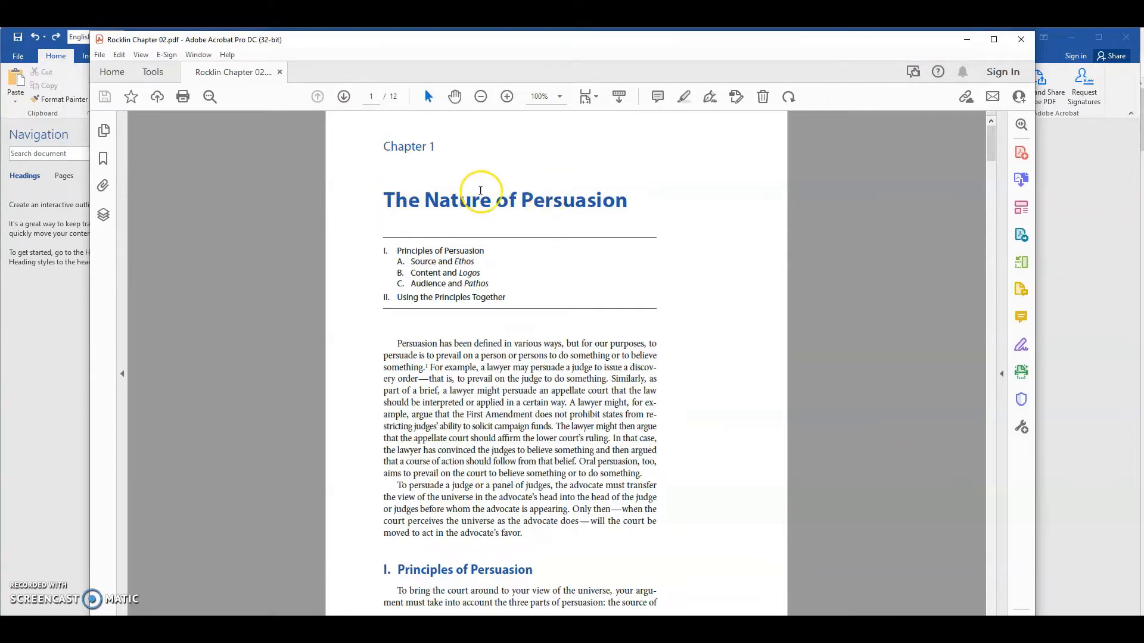
click(1061, 311)
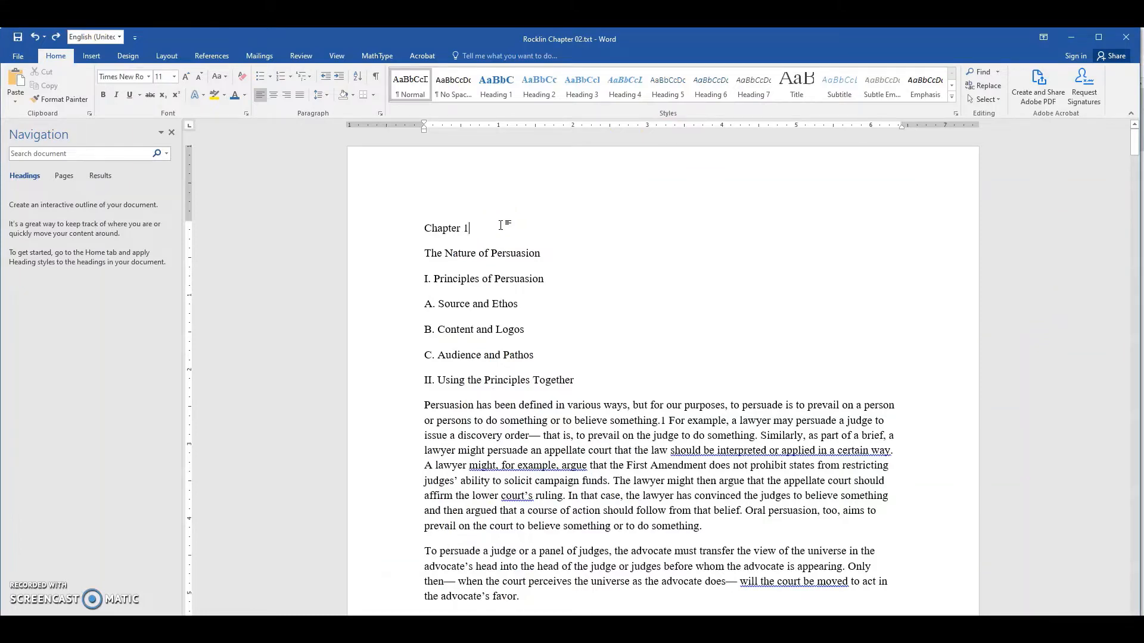
text(:)
key(Delete)
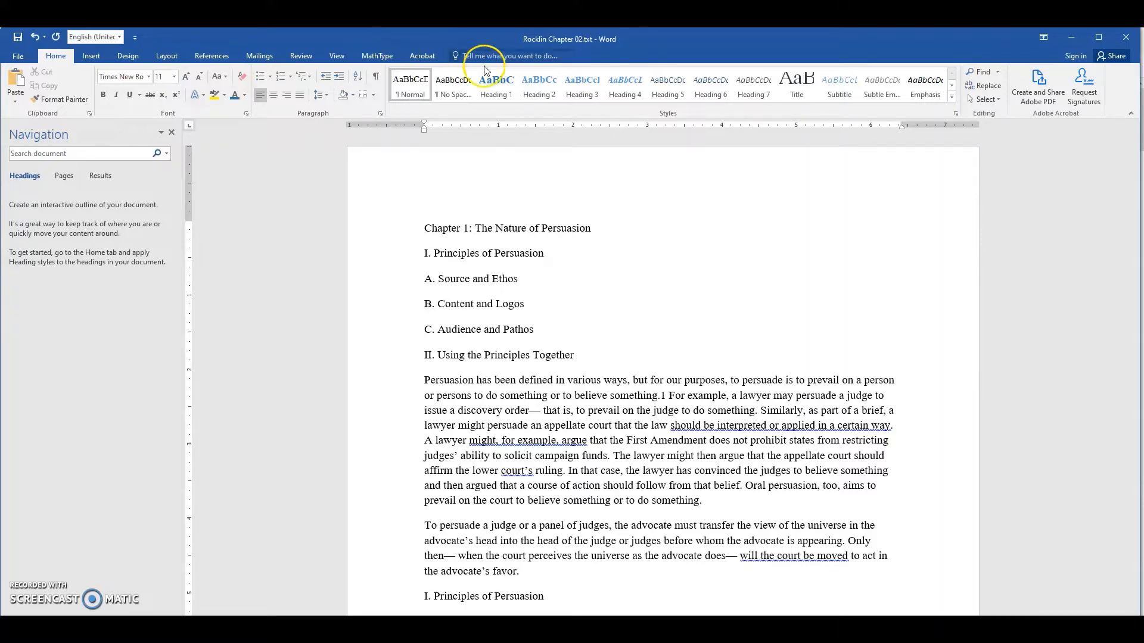
- Apply the Heading 1 style to the "Chapter 1: The Nature of Persuasion" line
click(498, 87)
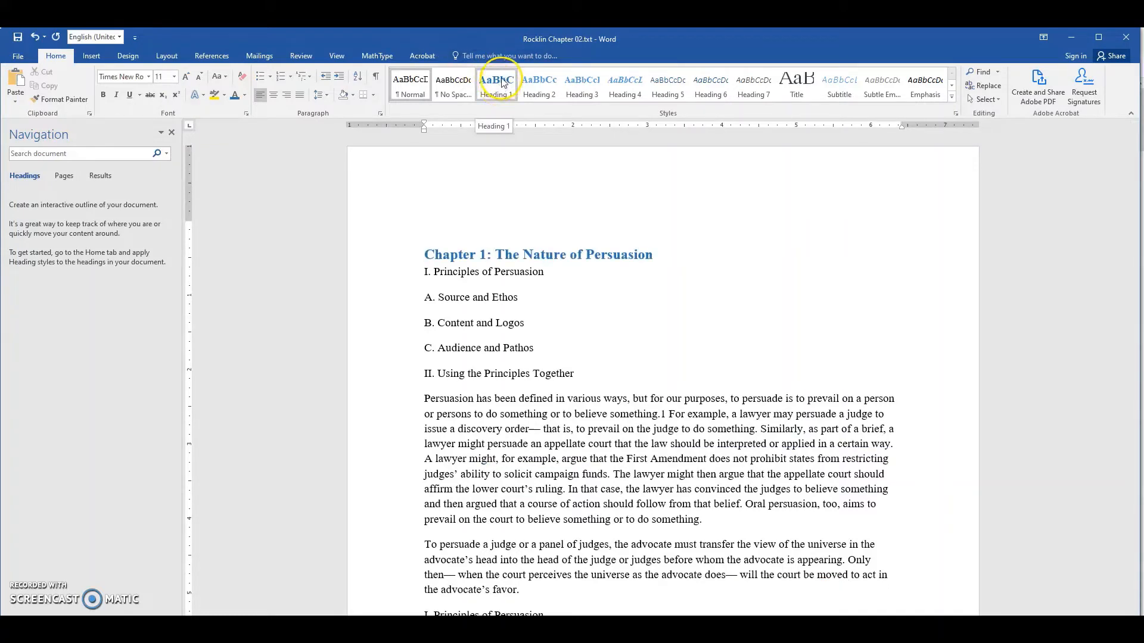
key(ctrl+z)
click(498, 87)
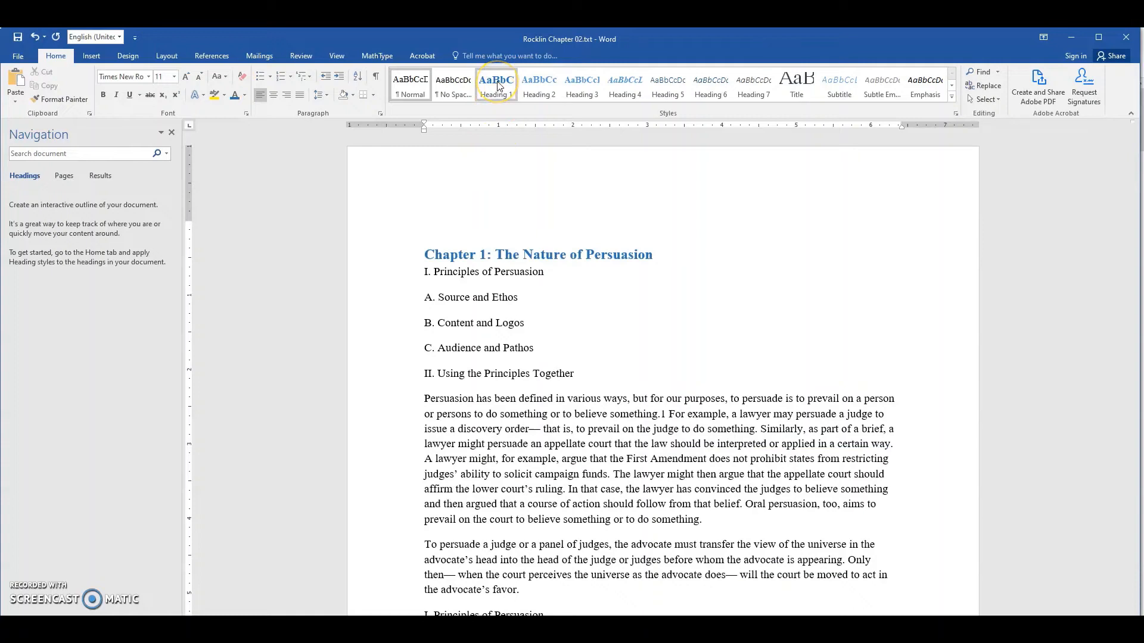
key(ctrl+z)
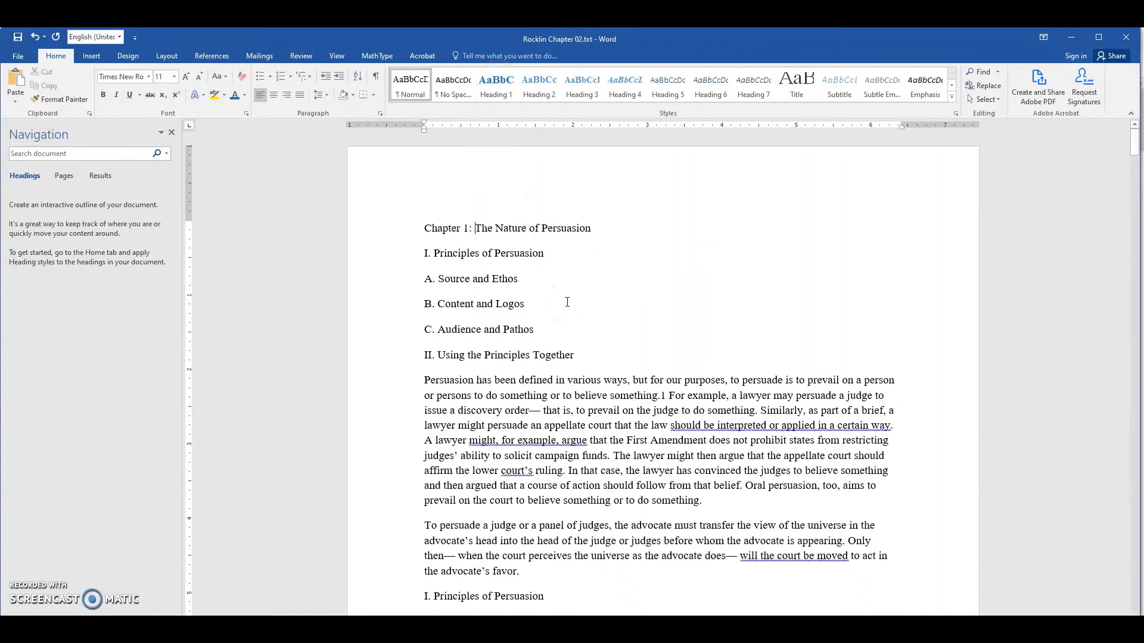
key(ctrl+y)
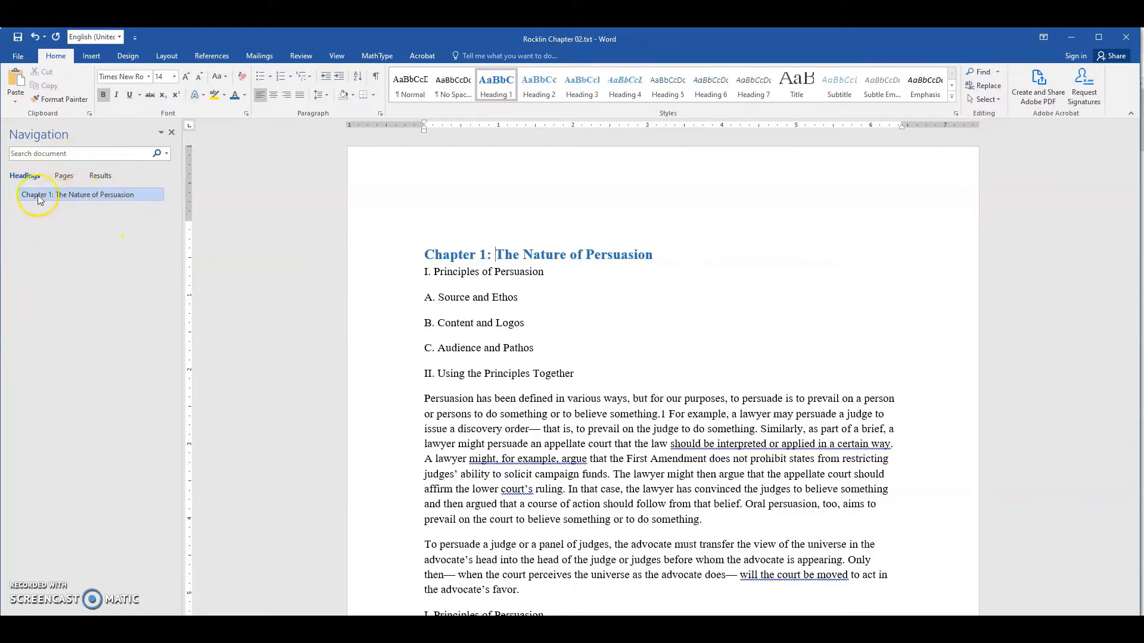
- Insert a "Learning Objectives:" line above the short outline under the chapter title and apply the Heading 2 style to it
click(479, 314)
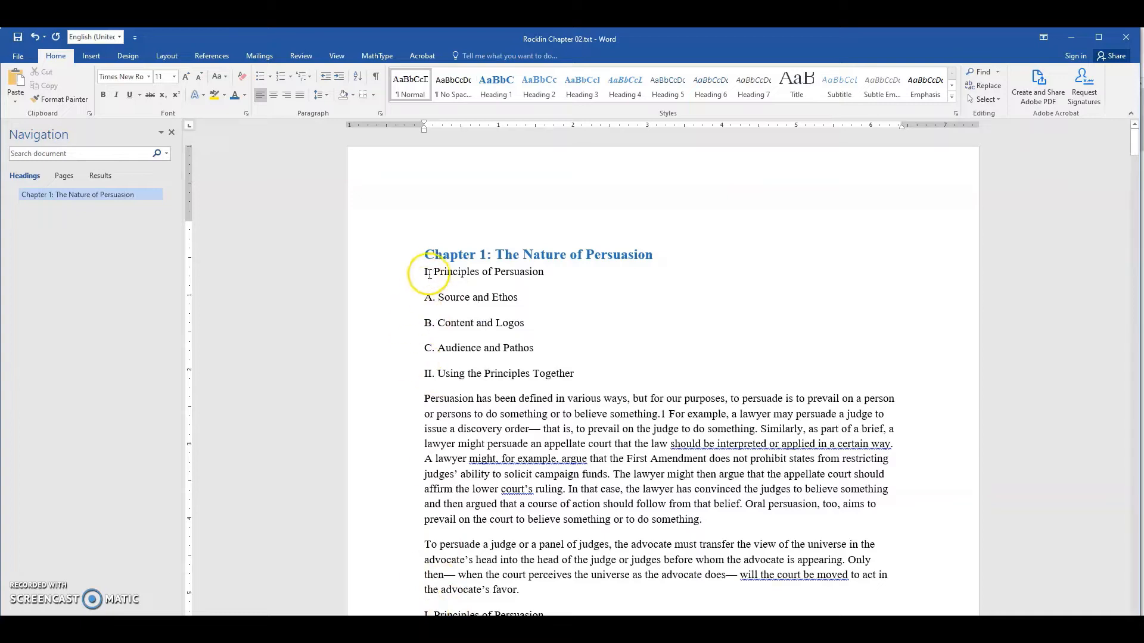
drag(424, 271, 581, 381)
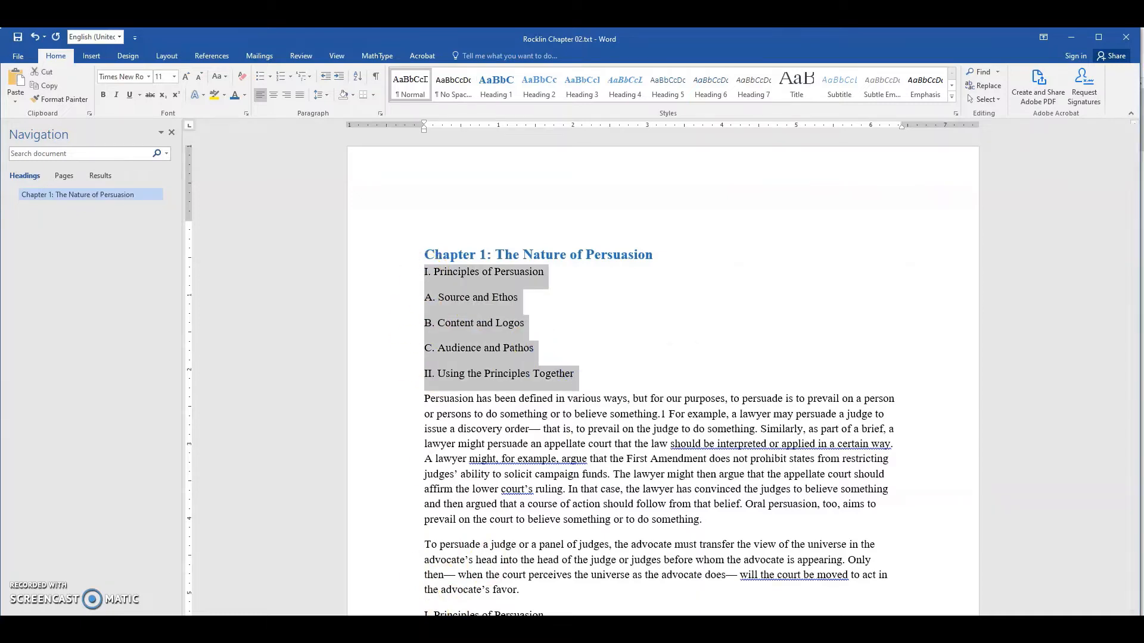
key(alt+Tab)
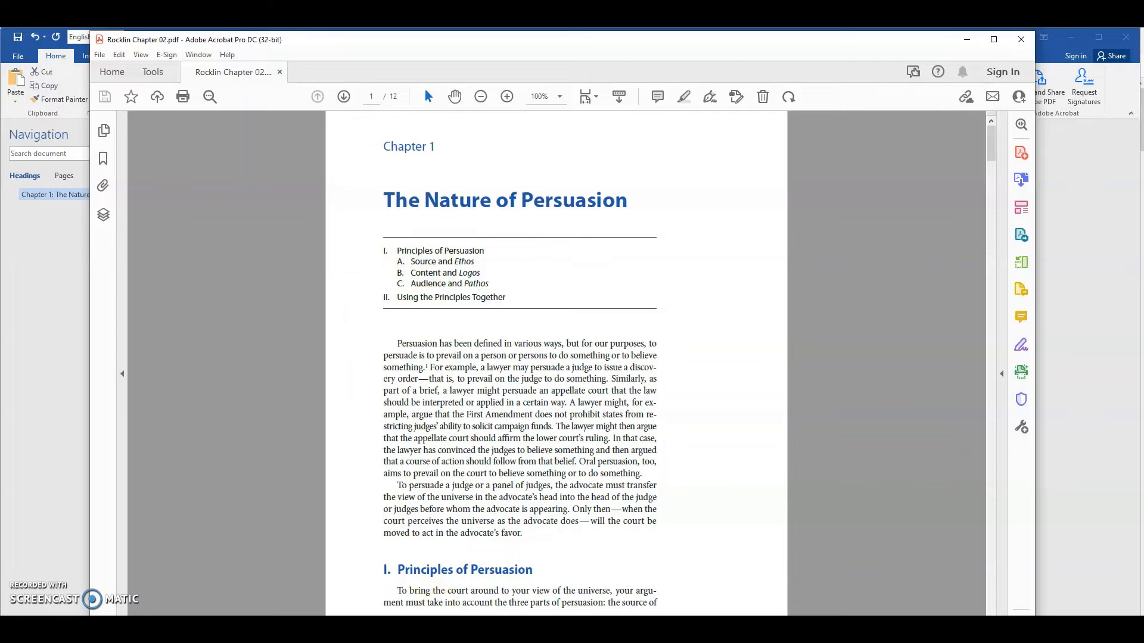
key(alt+Tab)
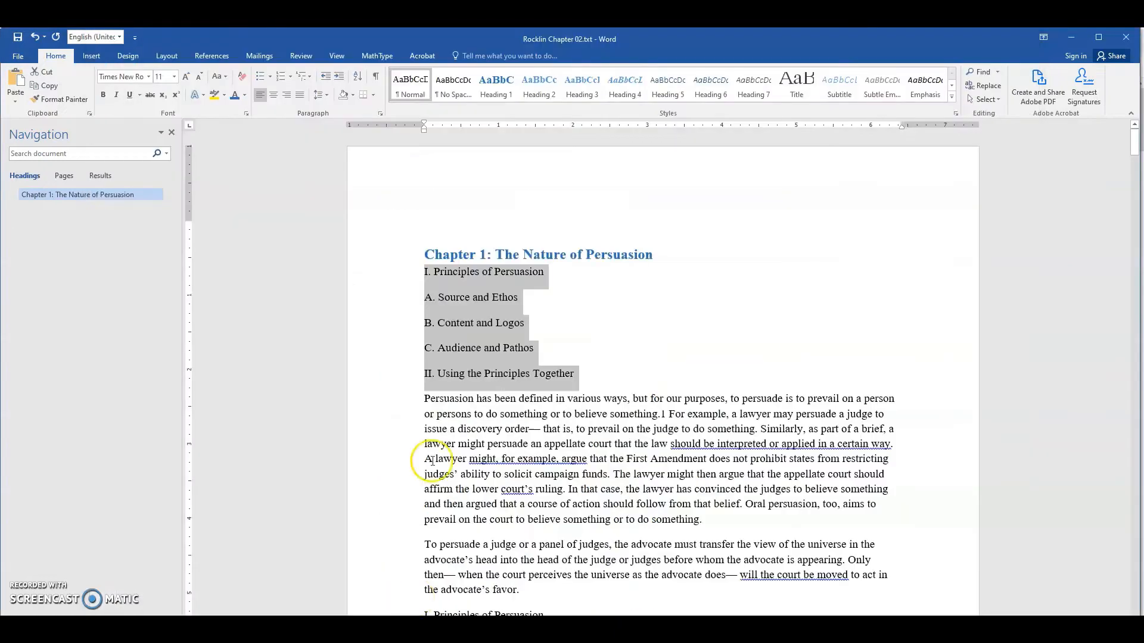
click(424, 273)
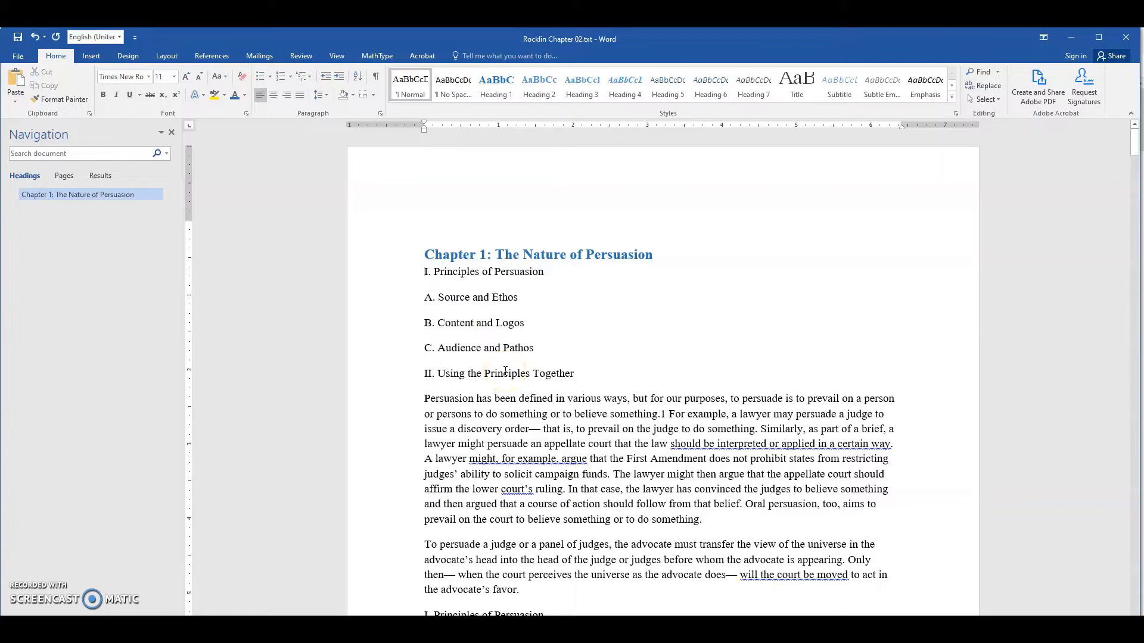
key(Return)
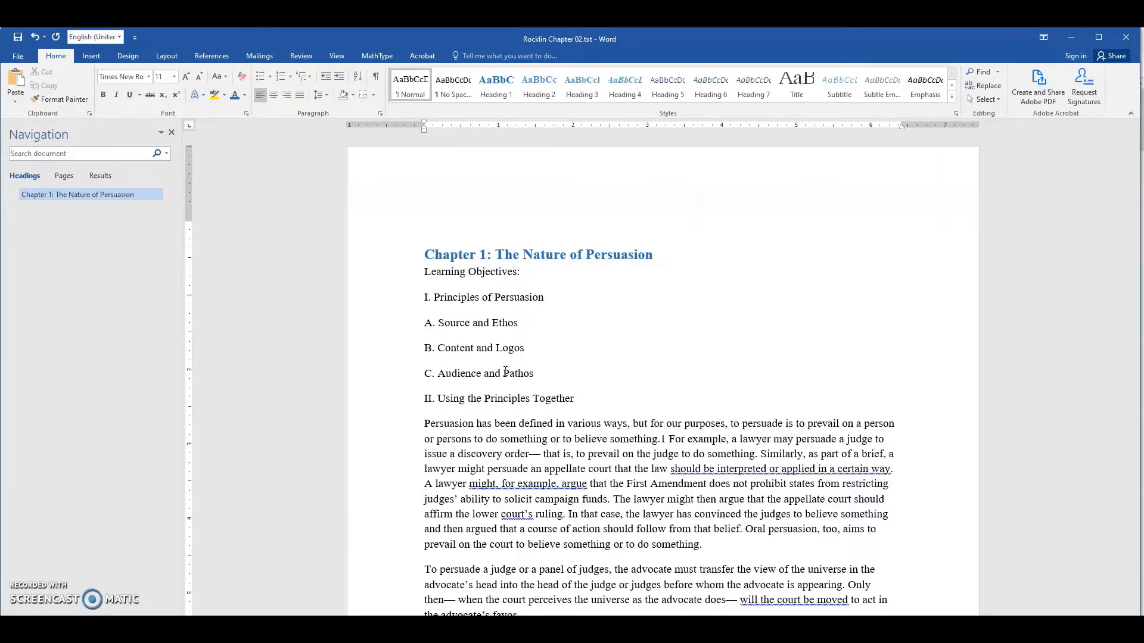
key(ctrl+alt+2)
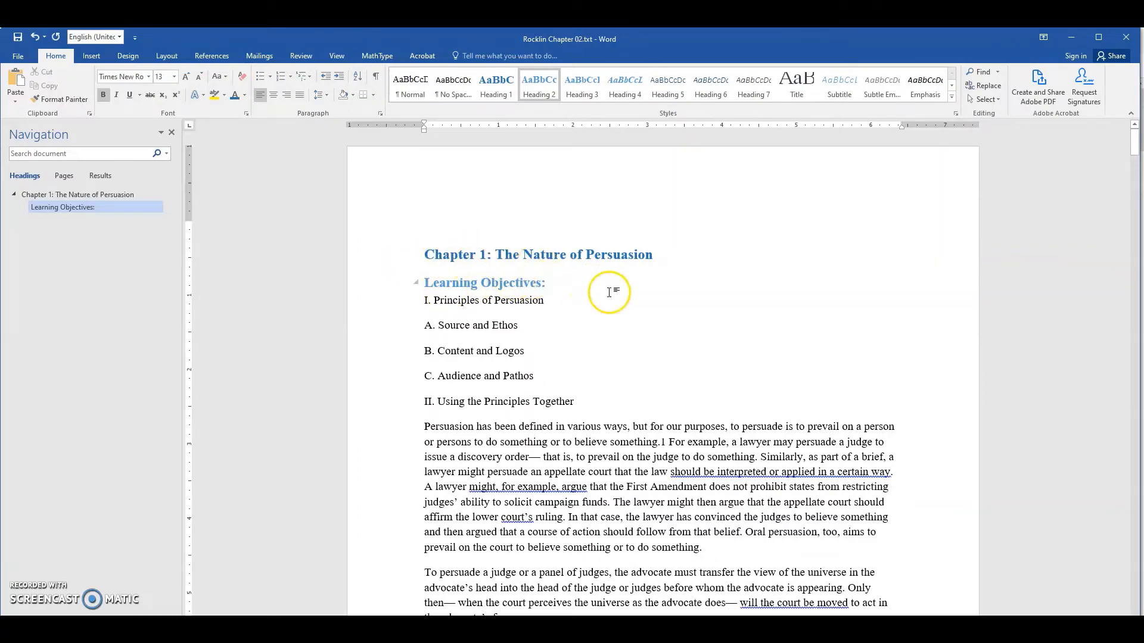
- Switch to the PDF and examine how the "I. Principles of Persuasion" heading ranks below the chapter title
key(alt+Tab)
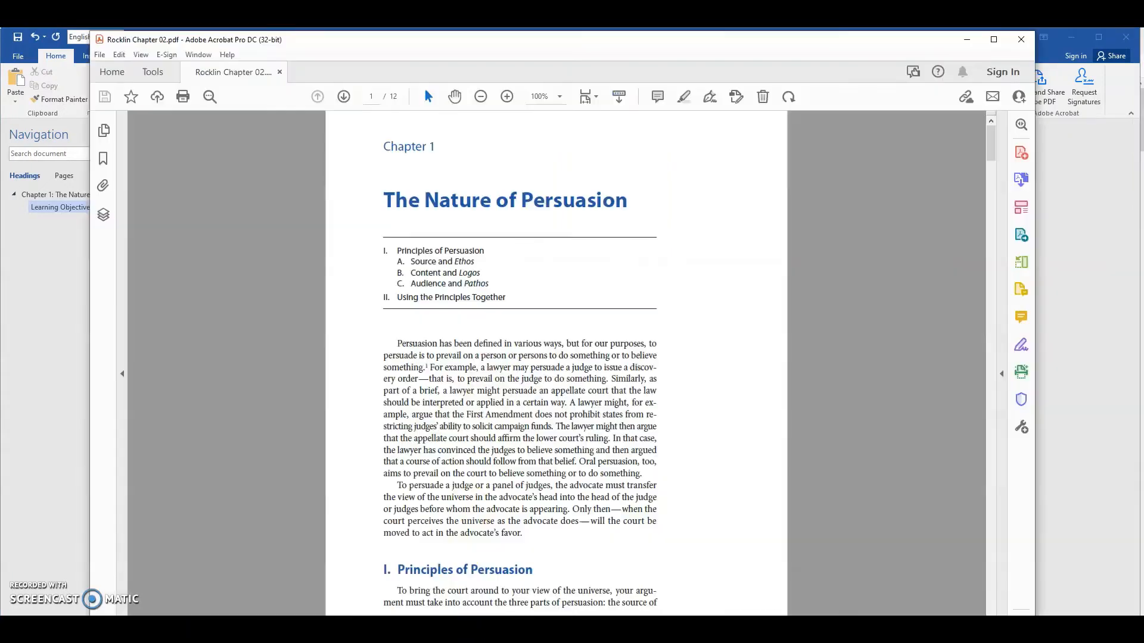
scroll(411, 453, down, 4)
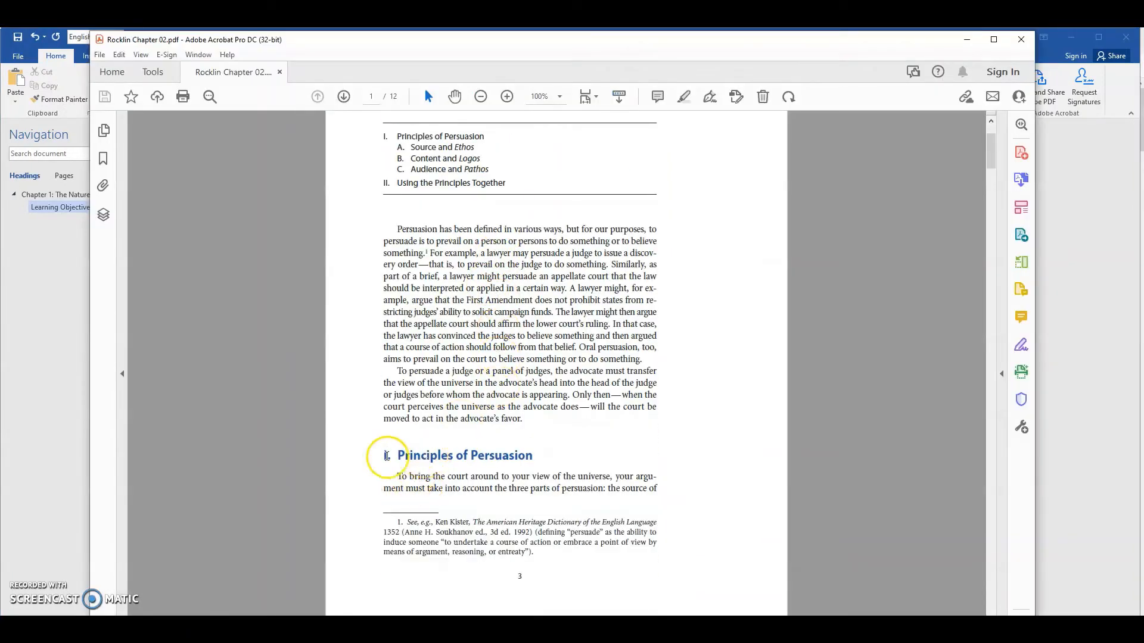
scroll(473, 256, up, 2)
scroll(473, 253, up, 2)
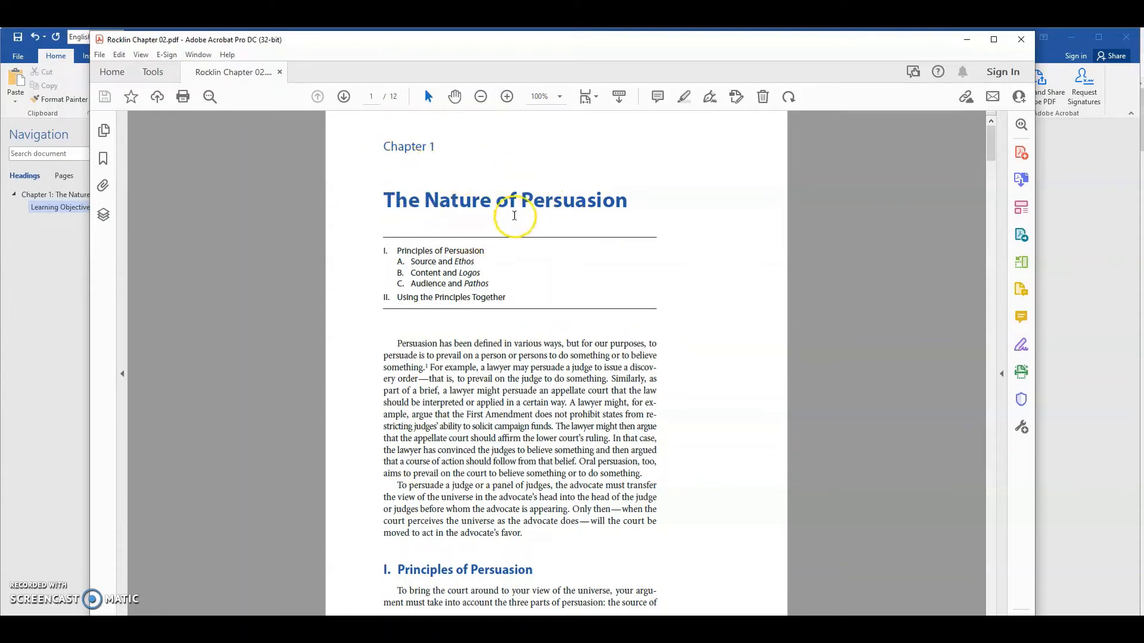
scroll(480, 220, down, 1)
scroll(480, 220, down, 2)
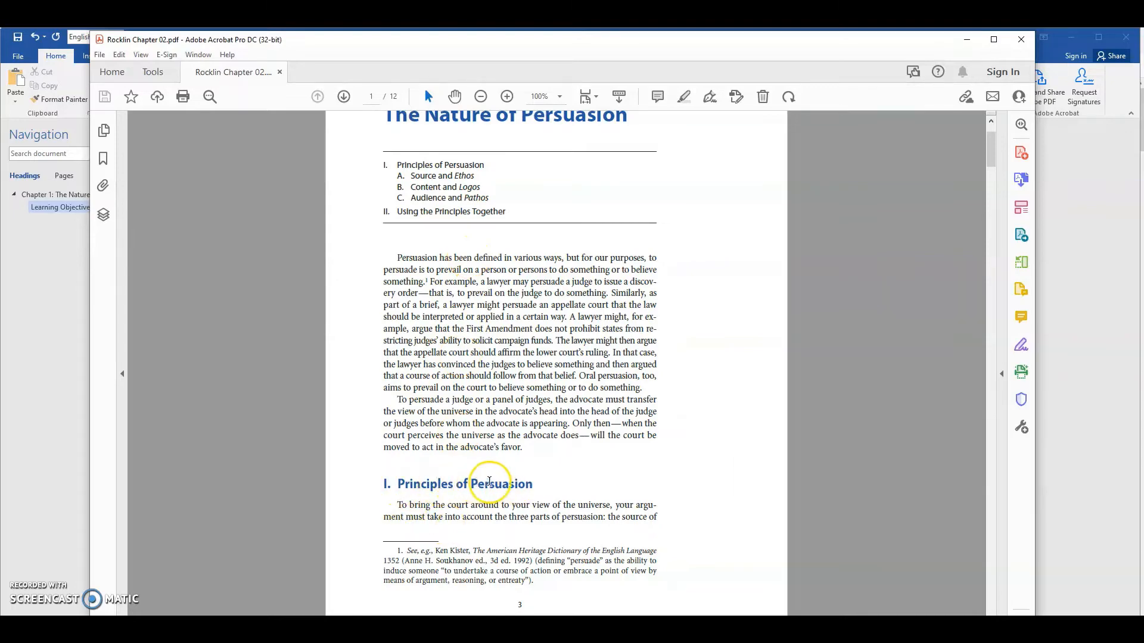
- Switch back to the Word document and apply the Heading 2 style to "I. Principles of Persuasion" in the body text
key(alt+Tab)
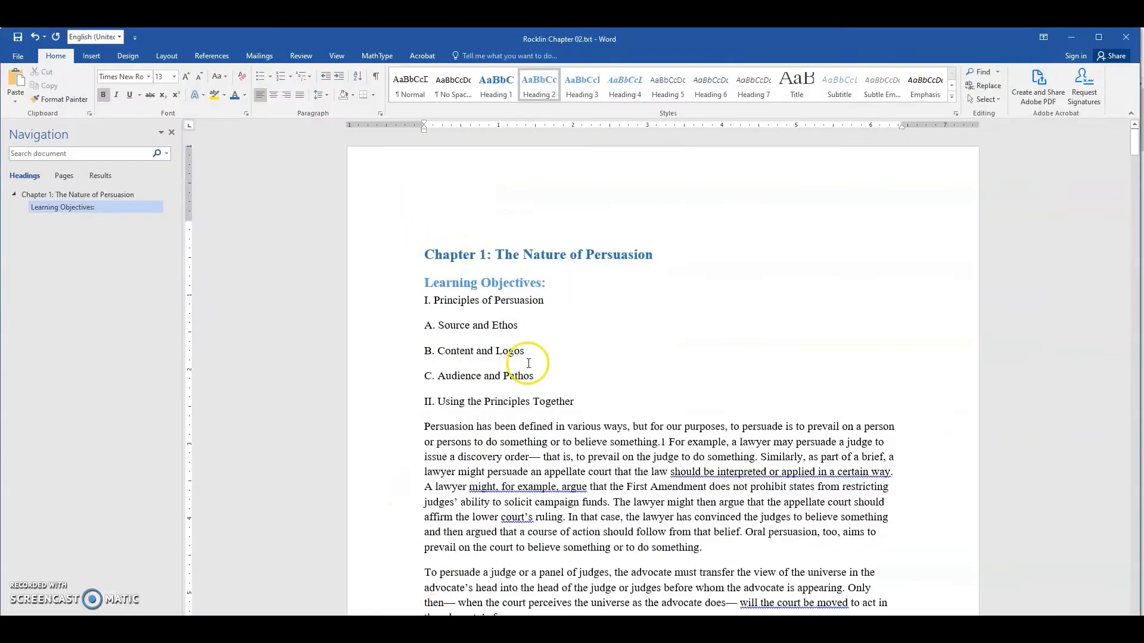
scroll(411, 376, down, 7)
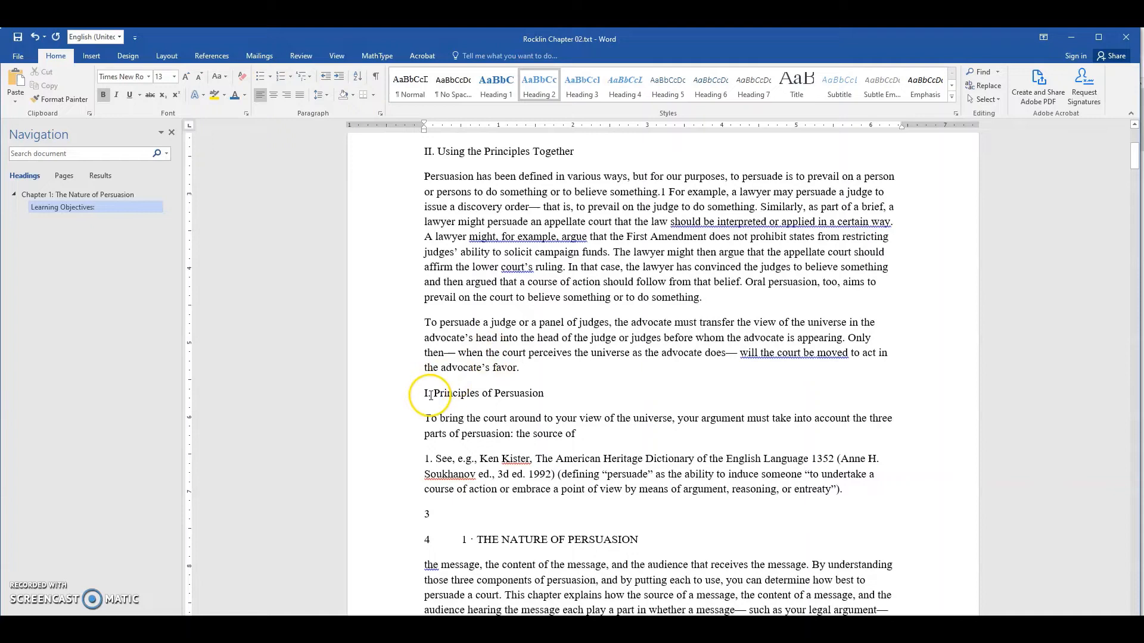
click(390, 397)
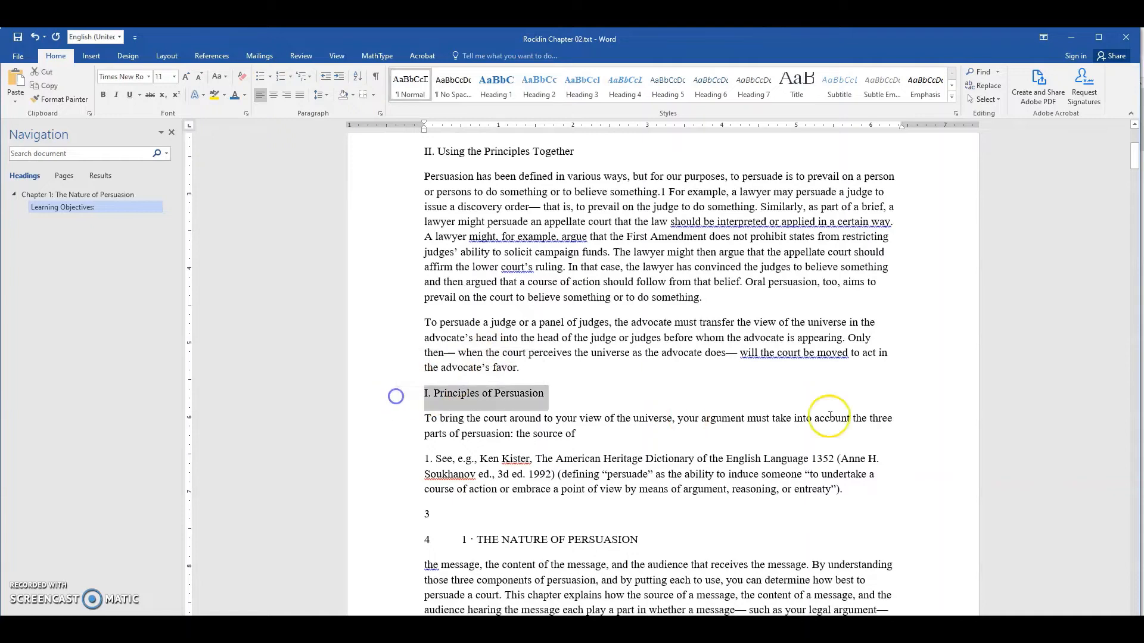
click(498, 400)
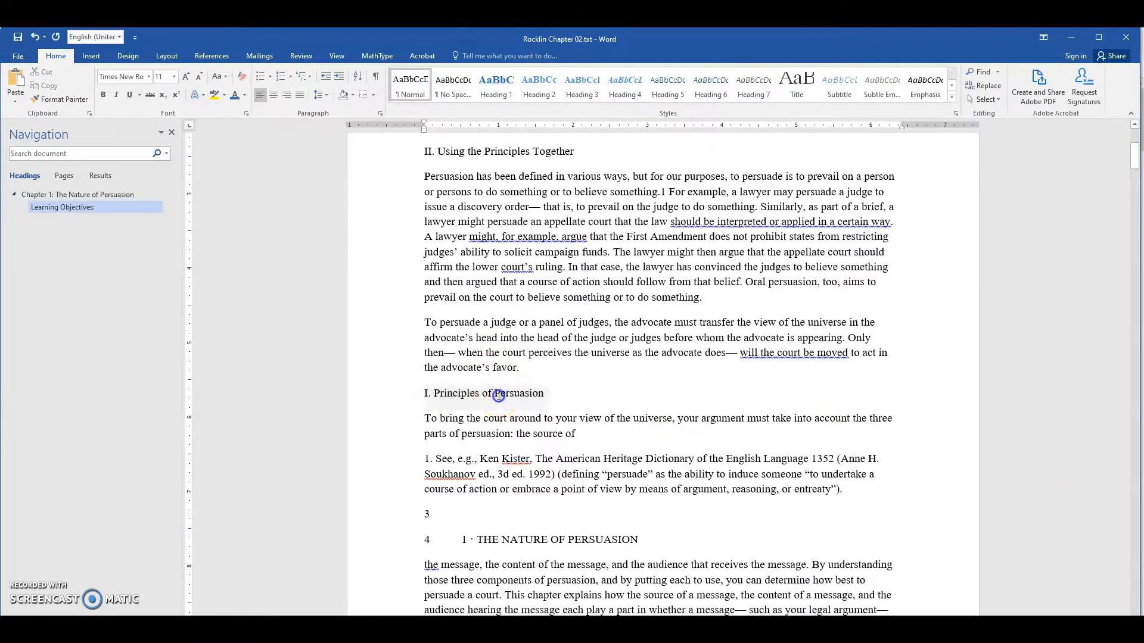
click(404, 395)
click(465, 394)
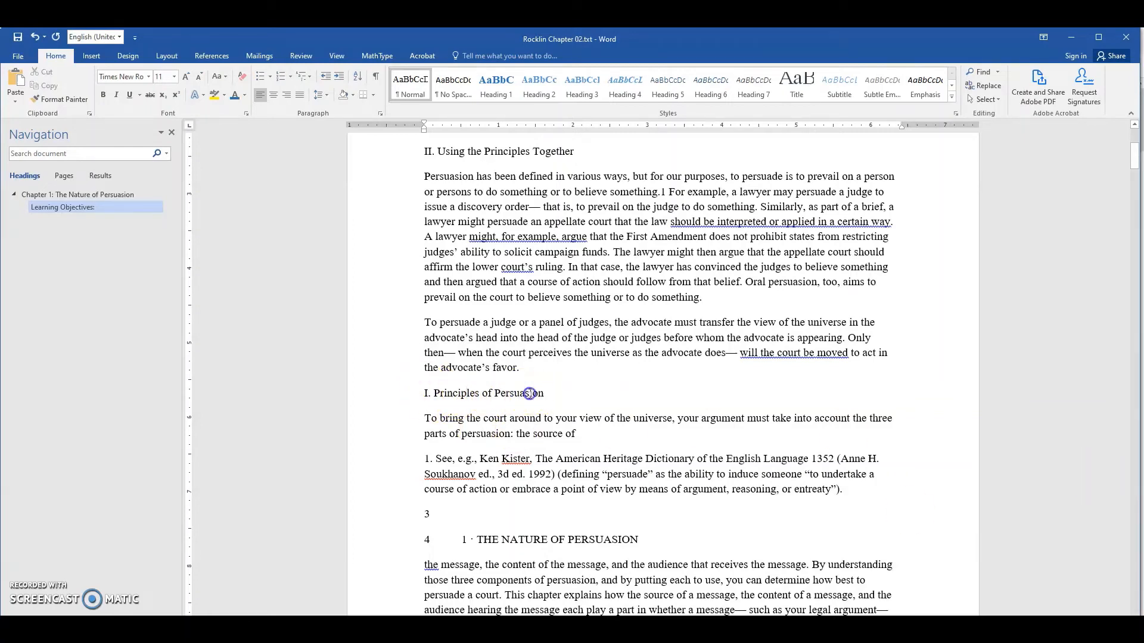
click(451, 394)
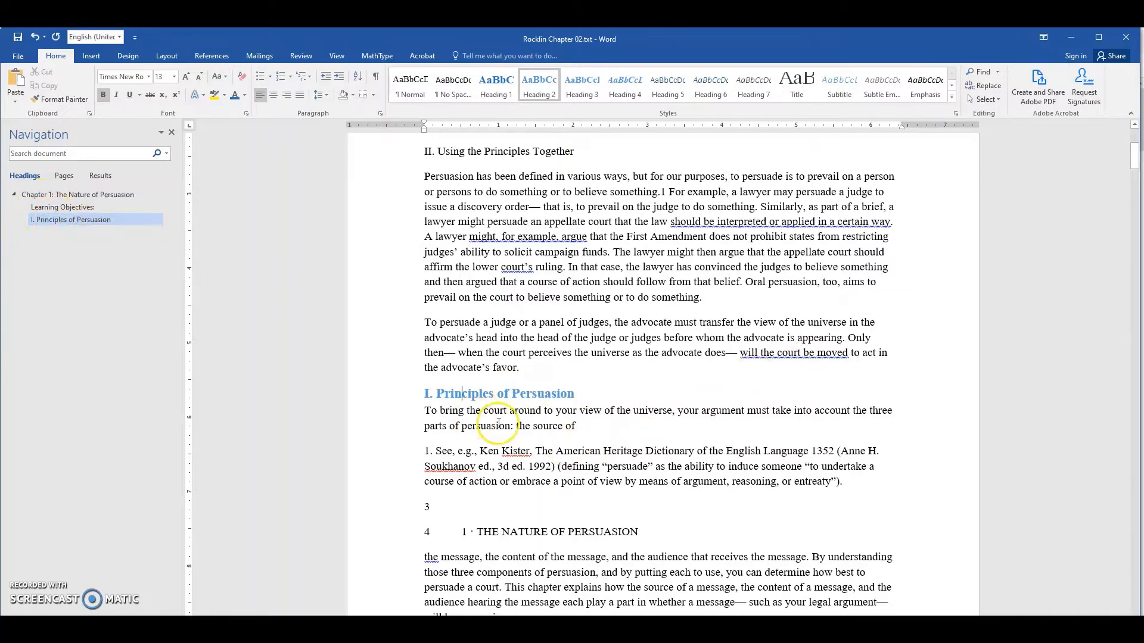
- Find the "A. Source and Ethos" line in the body text and place the cursor in it
scroll(489, 453, down, 4)
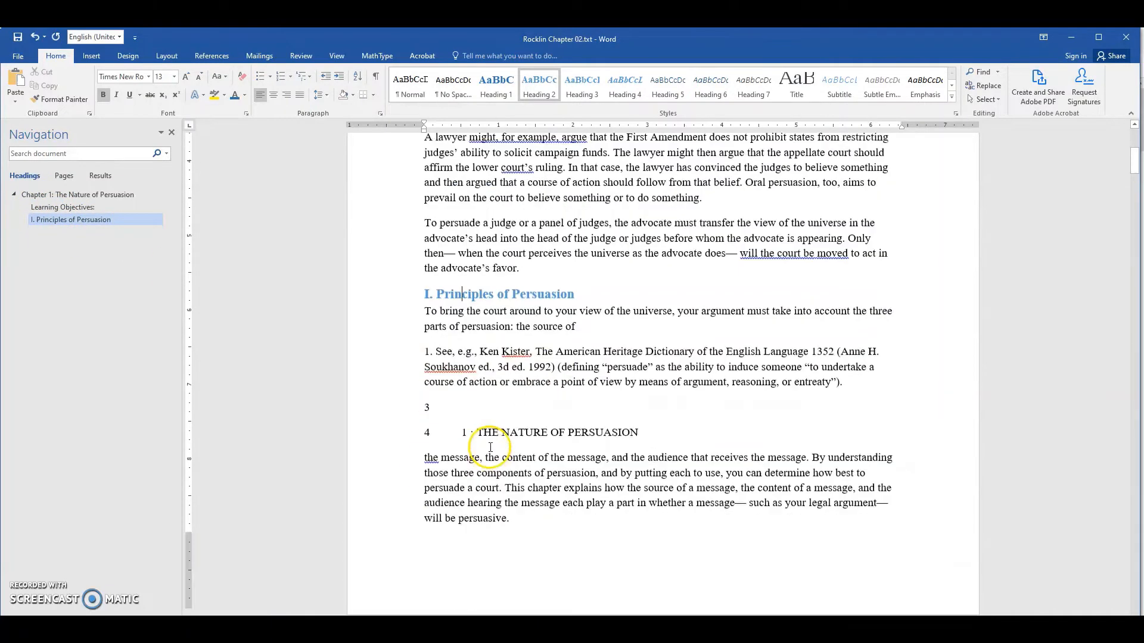
scroll(515, 408, down, 2)
scroll(524, 358, down, 5)
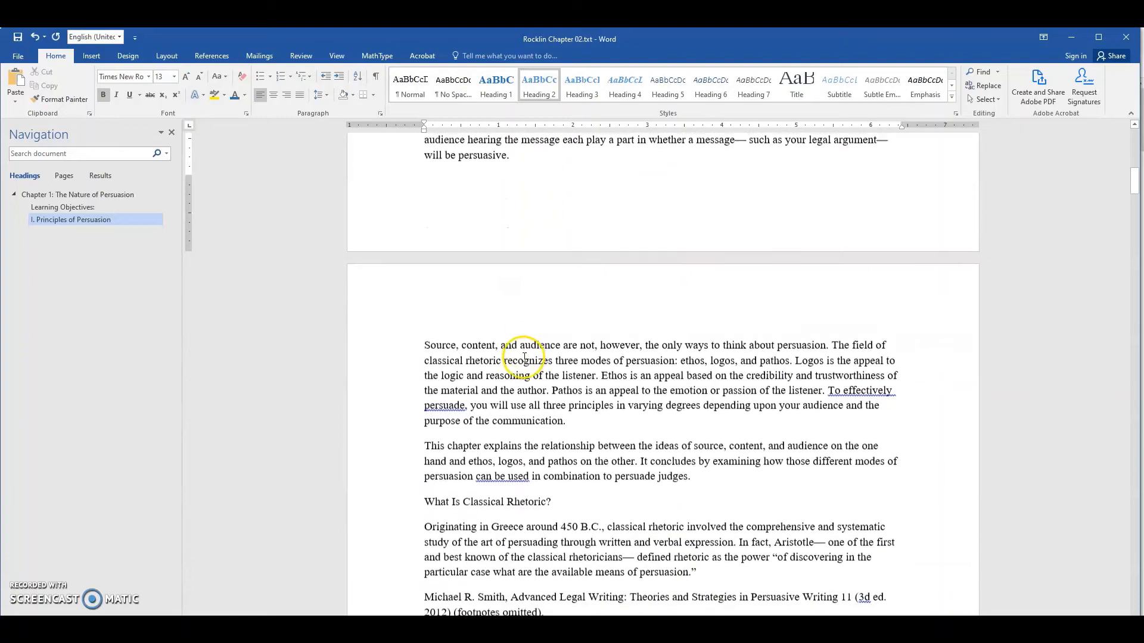
scroll(644, 347, down, 3)
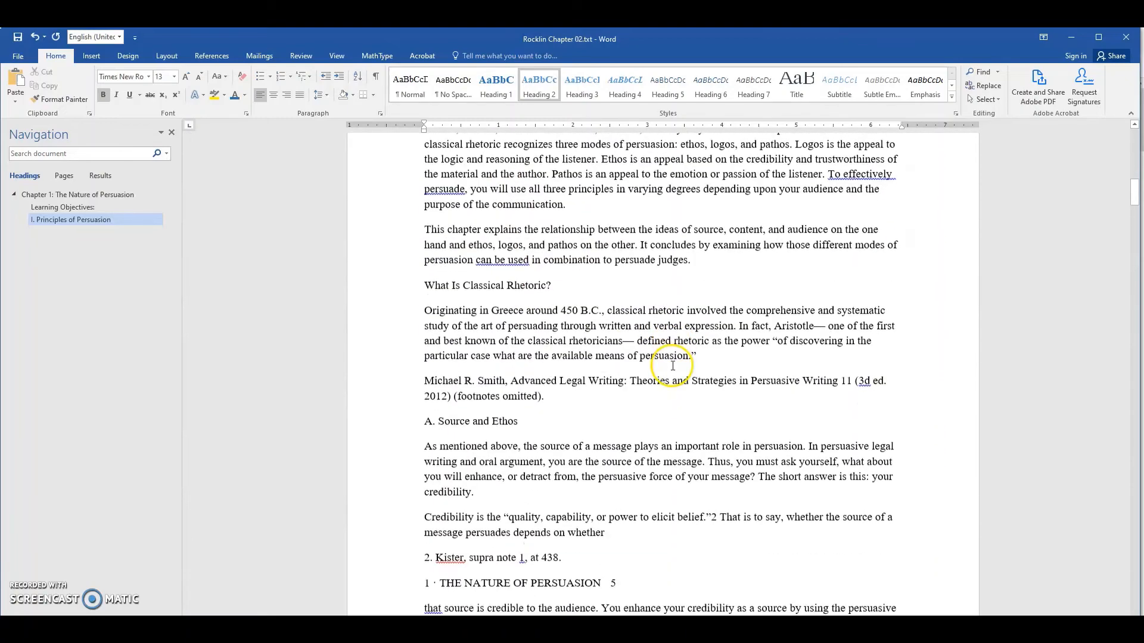
click(441, 423)
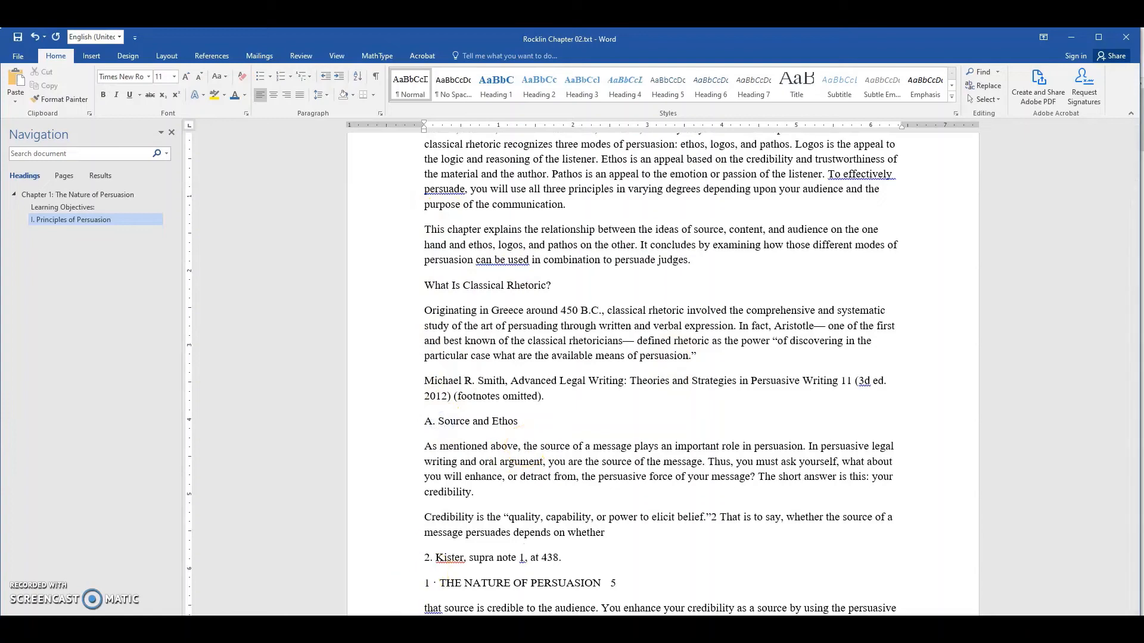
- Switch to the PDF and select the chapter outline to examine how "A. Source and Ethos" nests under "I. Principles of Persuasion"
click(425, 628)
click(385, 162)
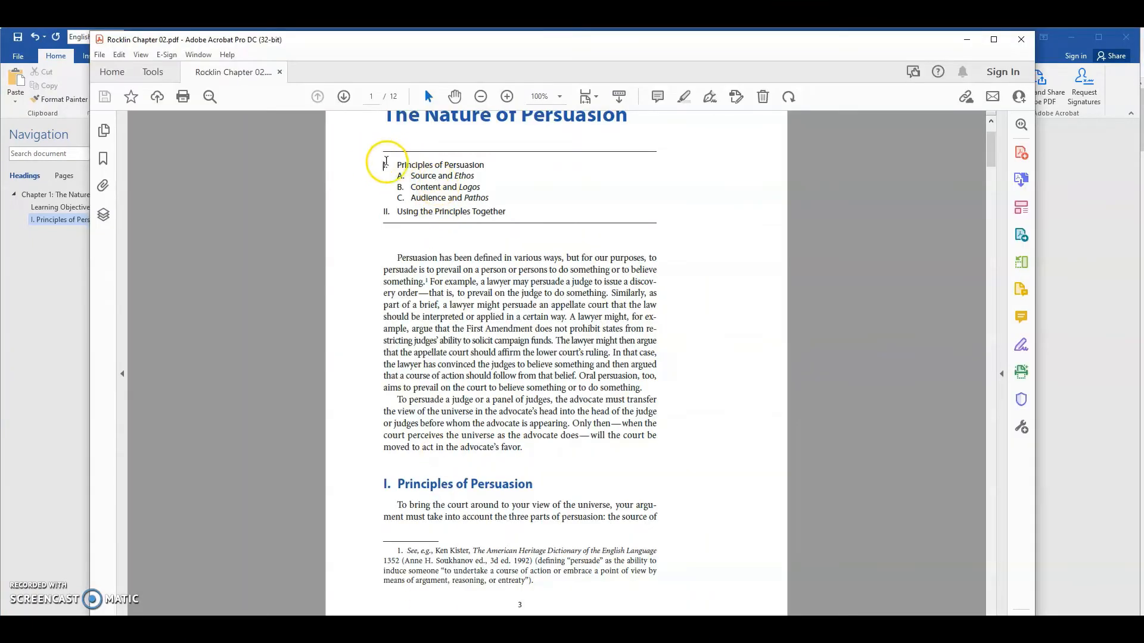
drag(385, 161, 523, 210)
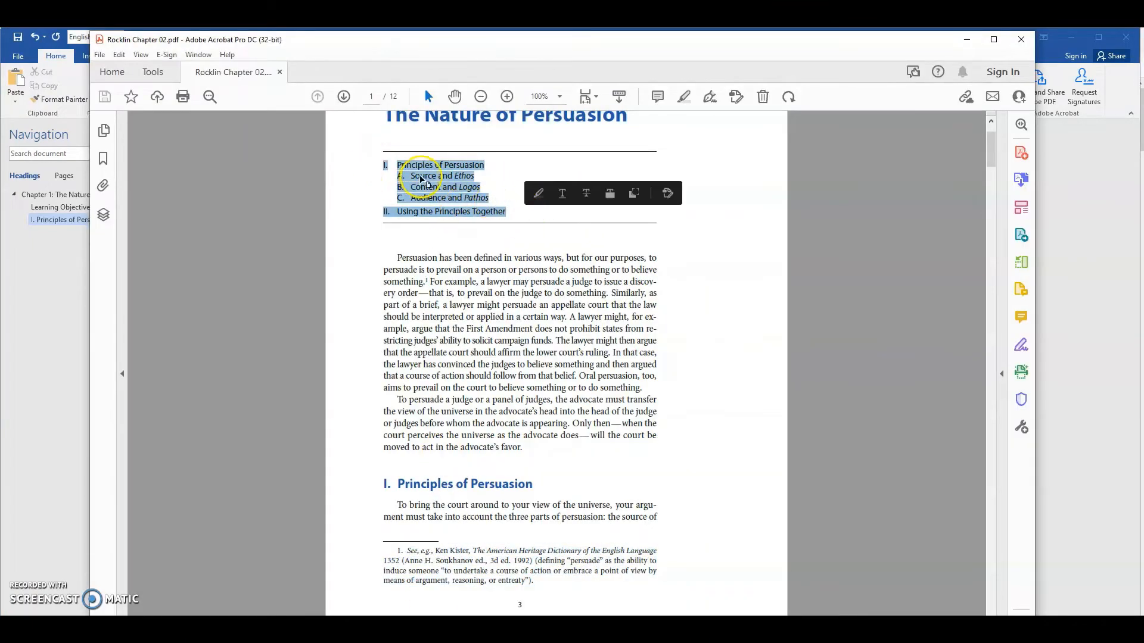
- Switch back to the Word document and apply the Heading 3 style to the "A. Source and Ethos" line
click(569, 628)
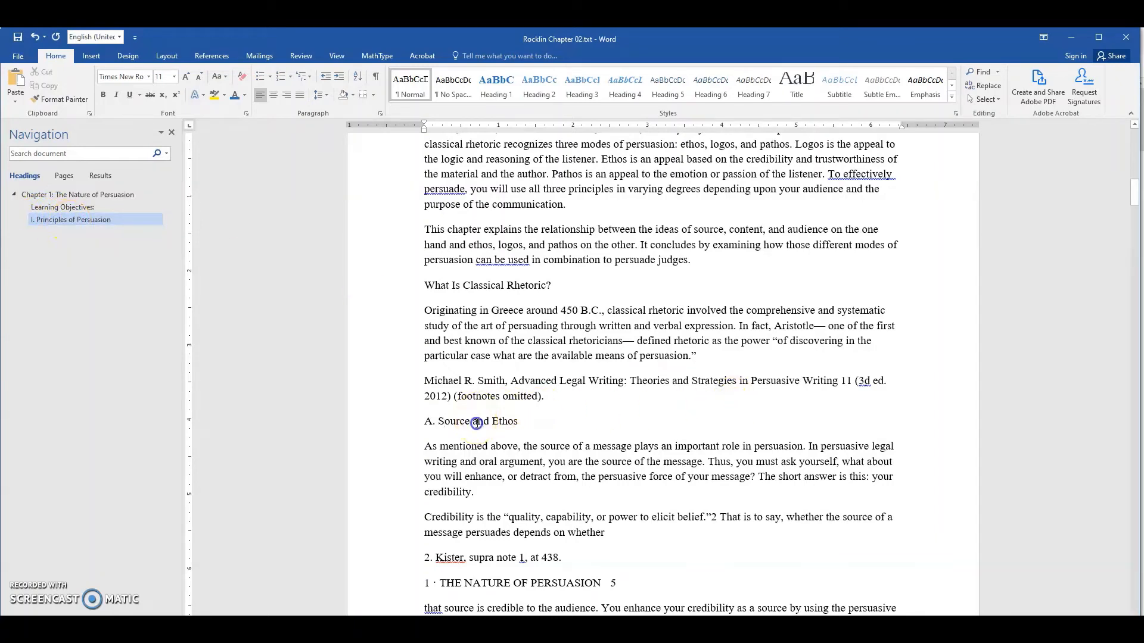
click(582, 87)
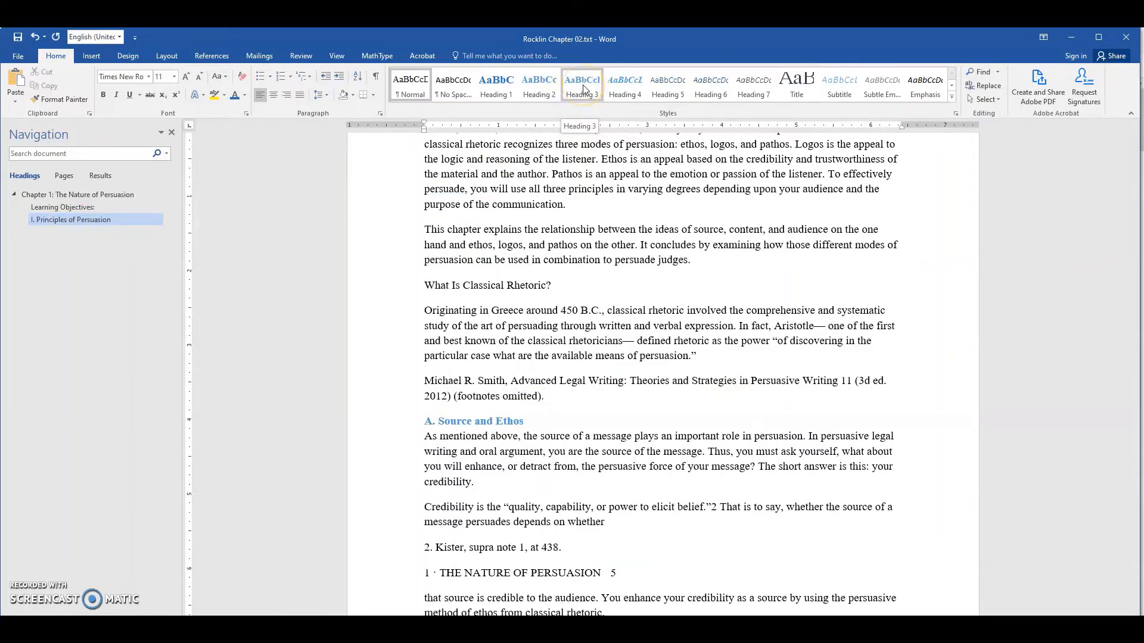
key(ctrl+z)
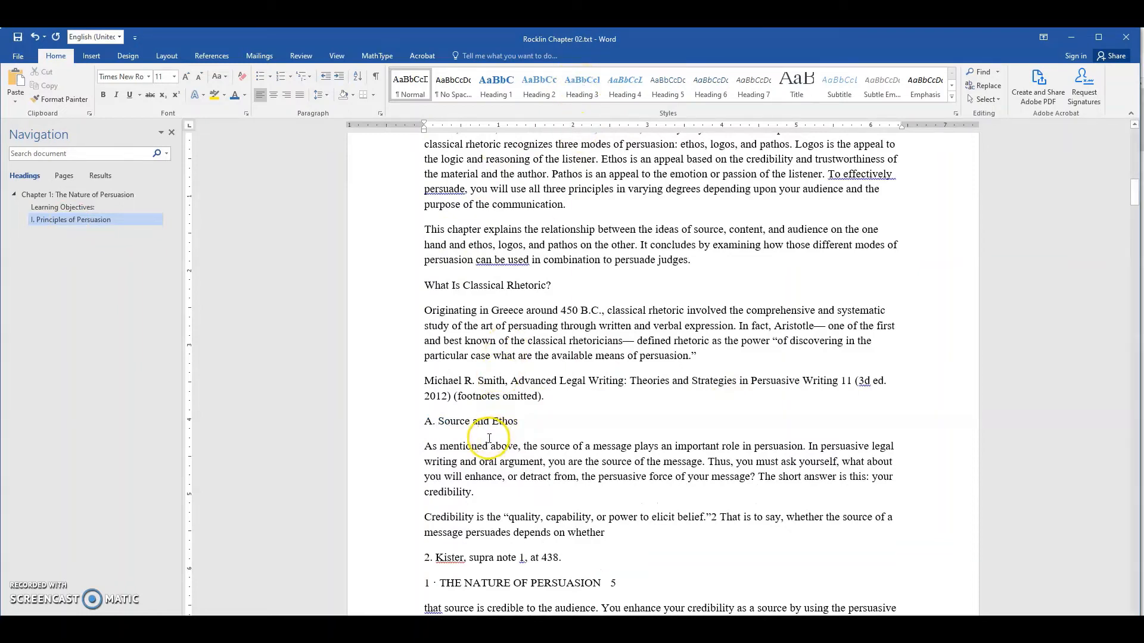
key(ctrl+y)
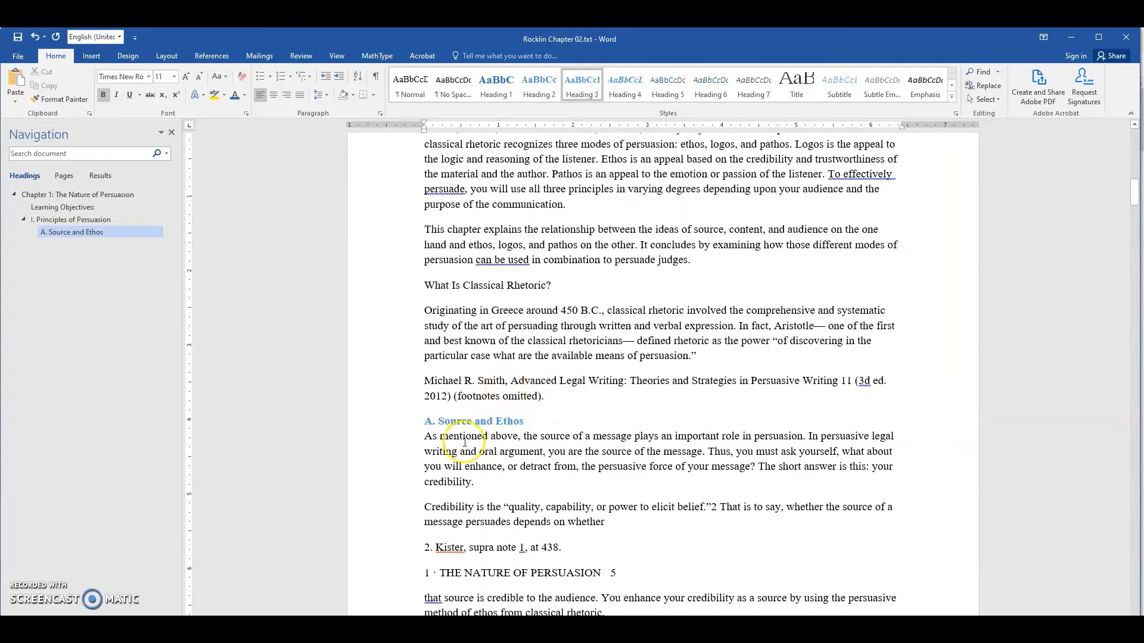
- Search the document for "B." and apply the Heading 3 style to the "B. Content and Logos" line
scroll(594, 373, down, 2)
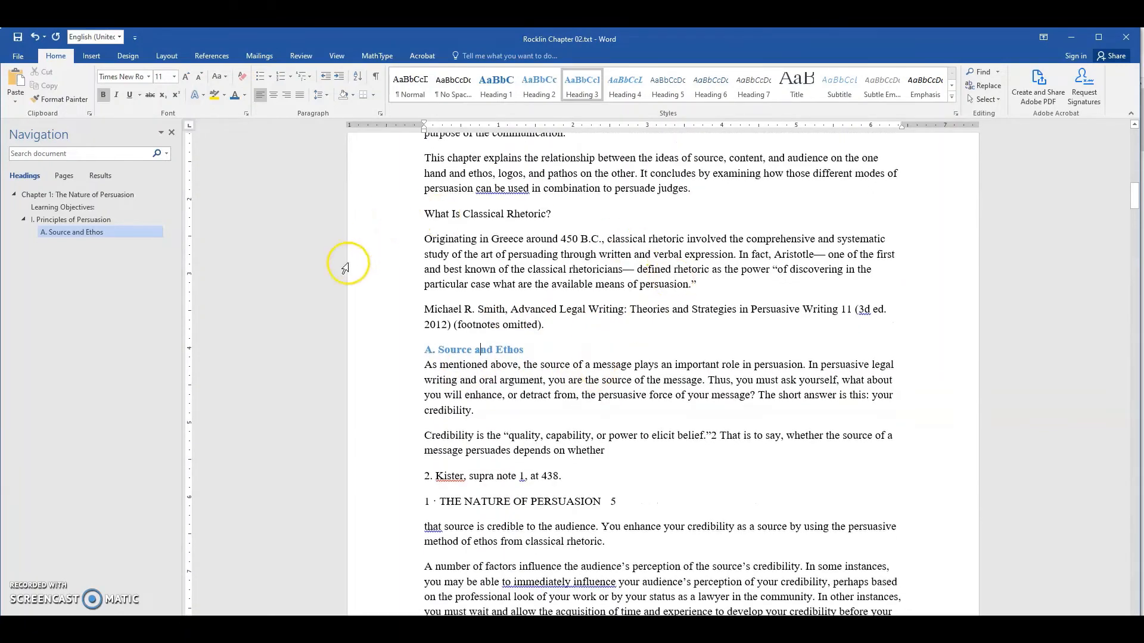
scroll(346, 268, down, 2)
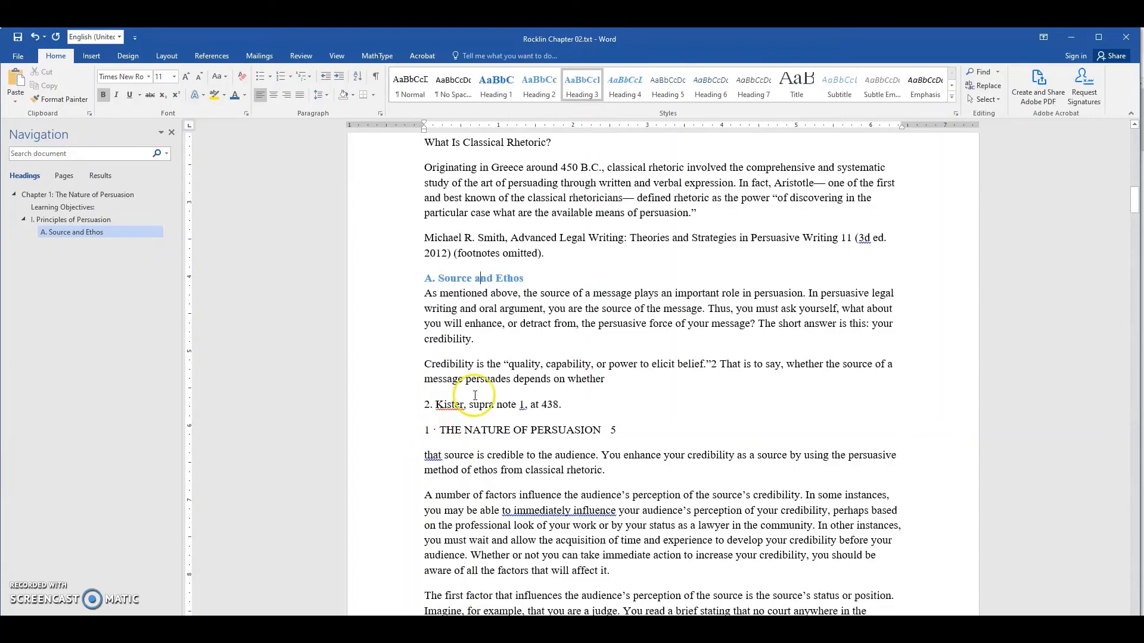
scroll(496, 417, down, 8)
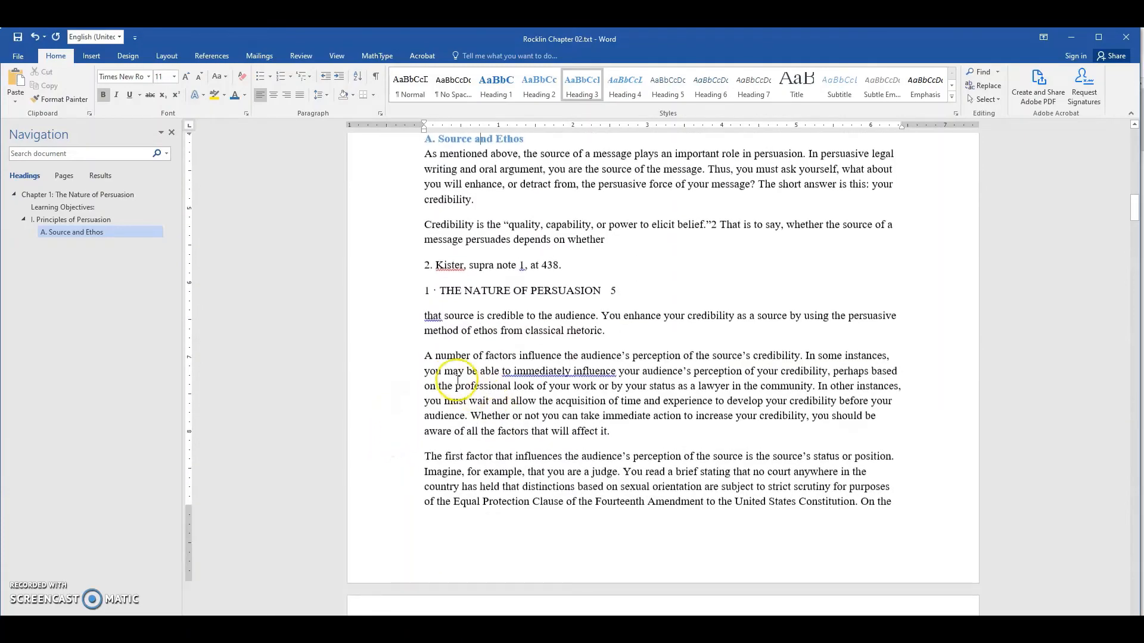
scroll(531, 364, down, 6)
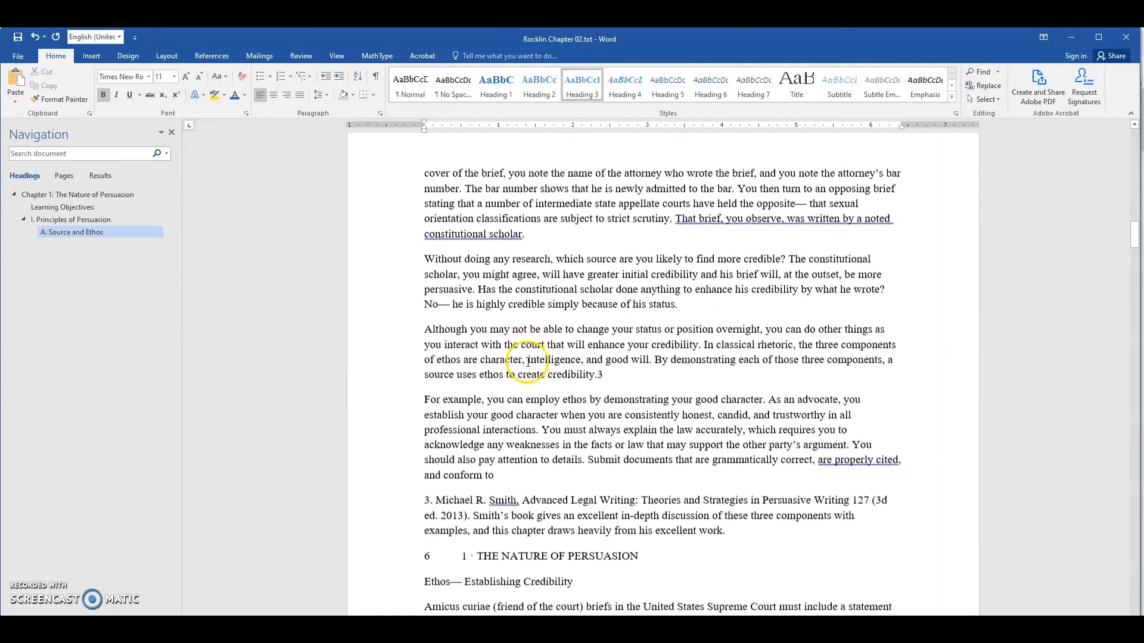
scroll(489, 339, down, 5)
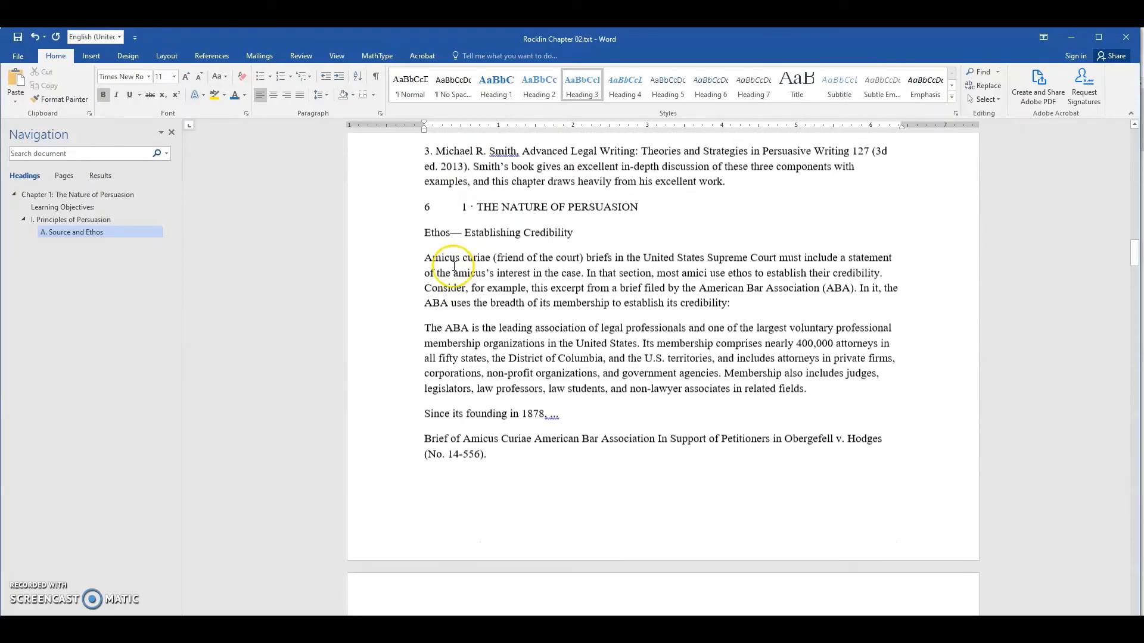
scroll(489, 340, down, 5)
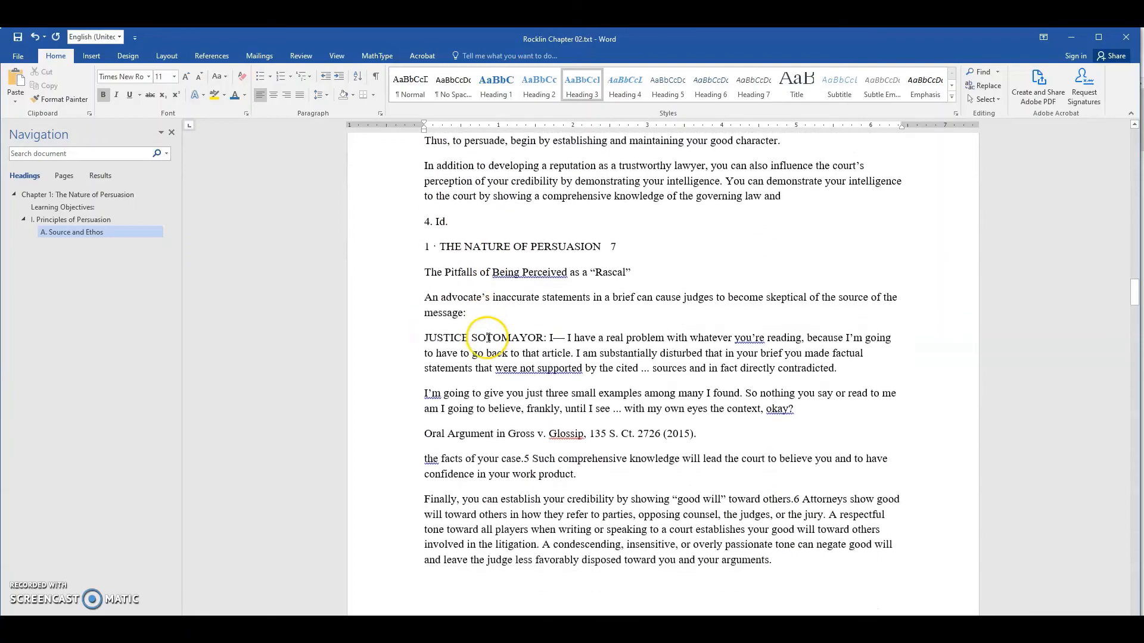
scroll(489, 338, down, 8)
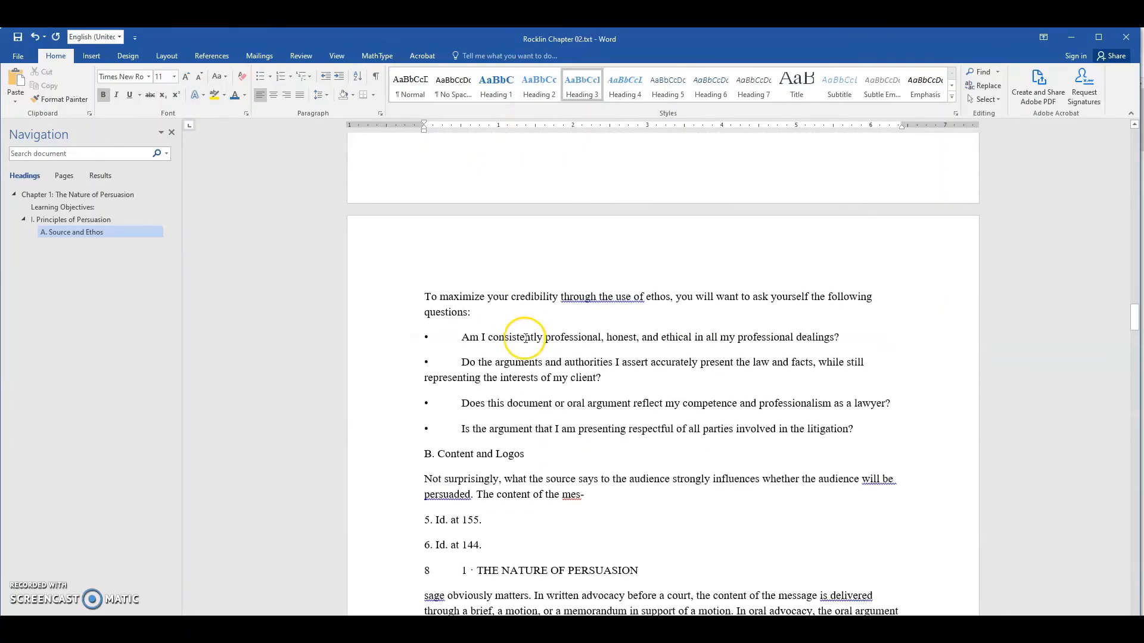
scroll(524, 336, down, 2)
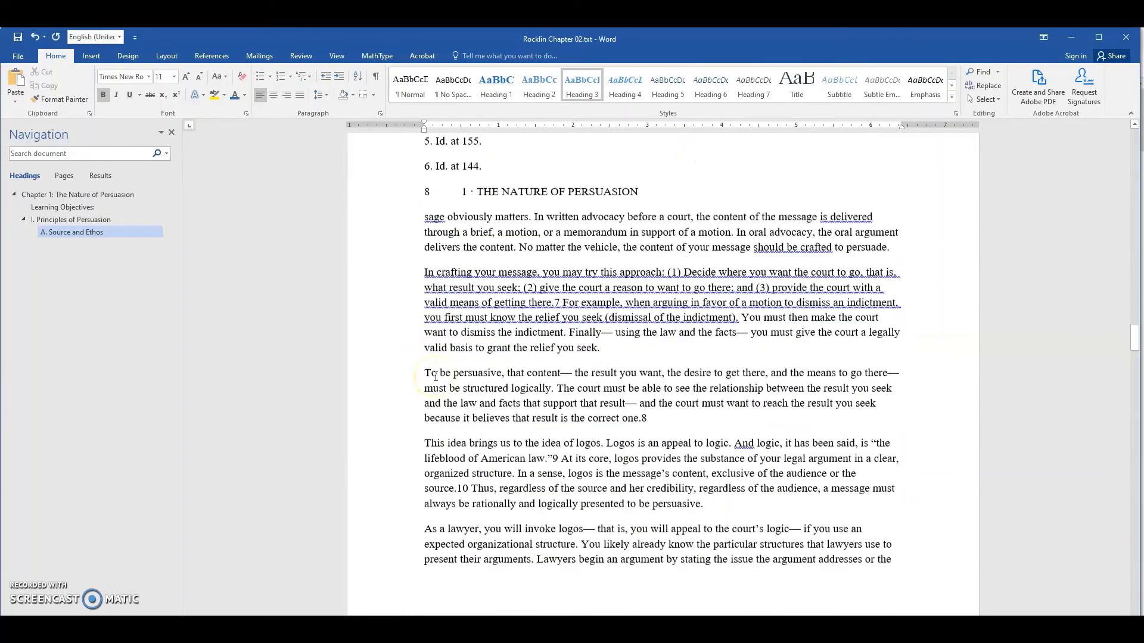
scroll(485, 369, down, 7)
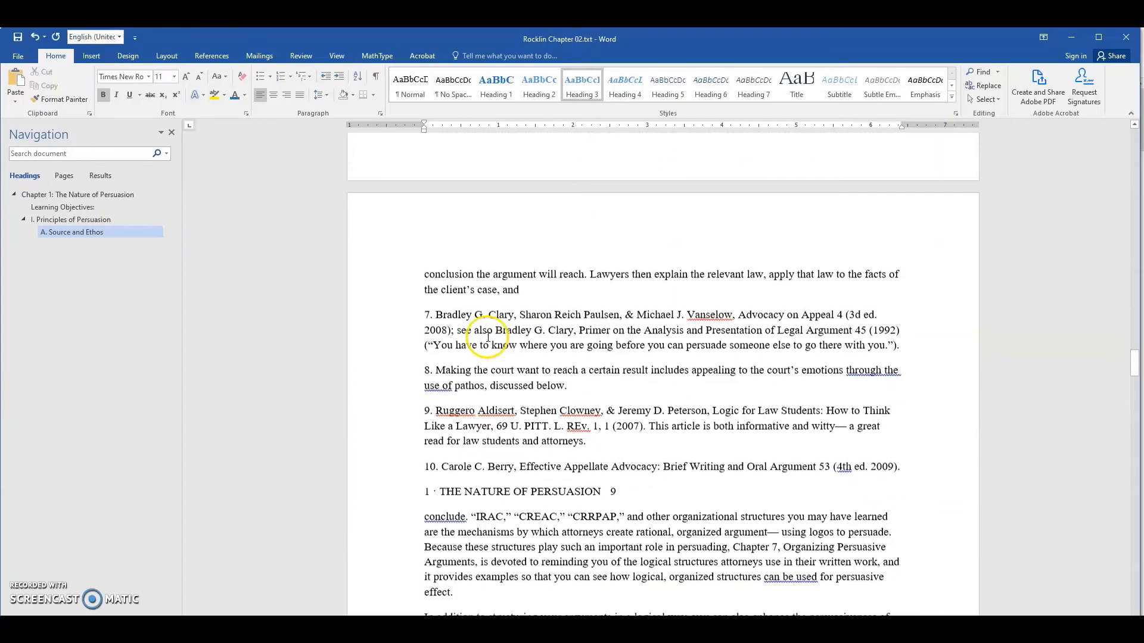
scroll(564, 388, down, 1)
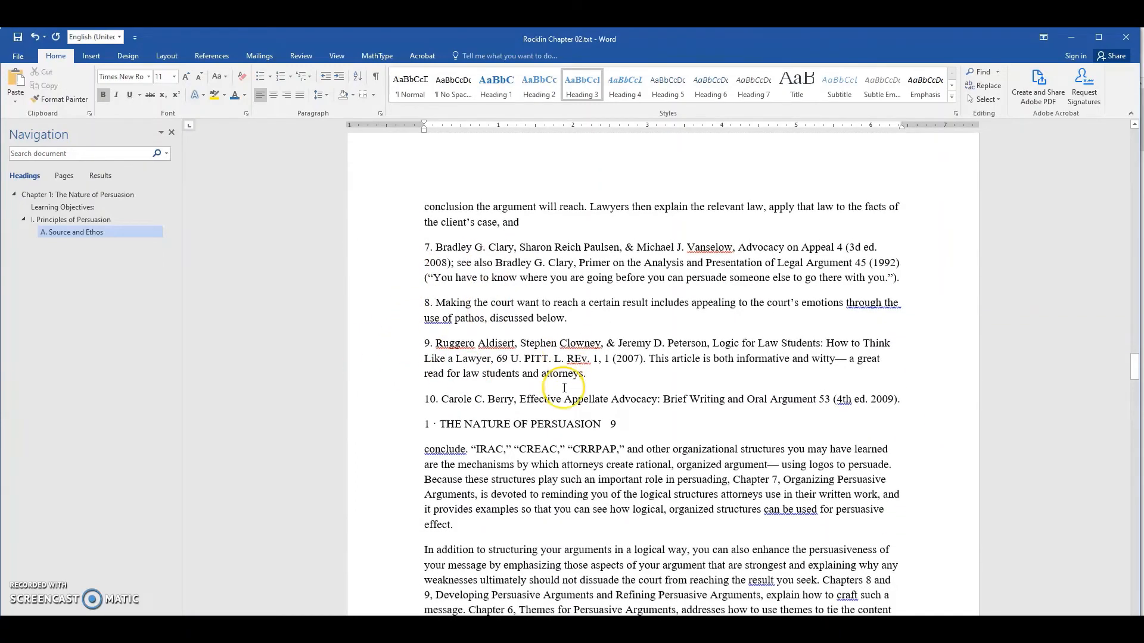
scroll(564, 388, down, 7)
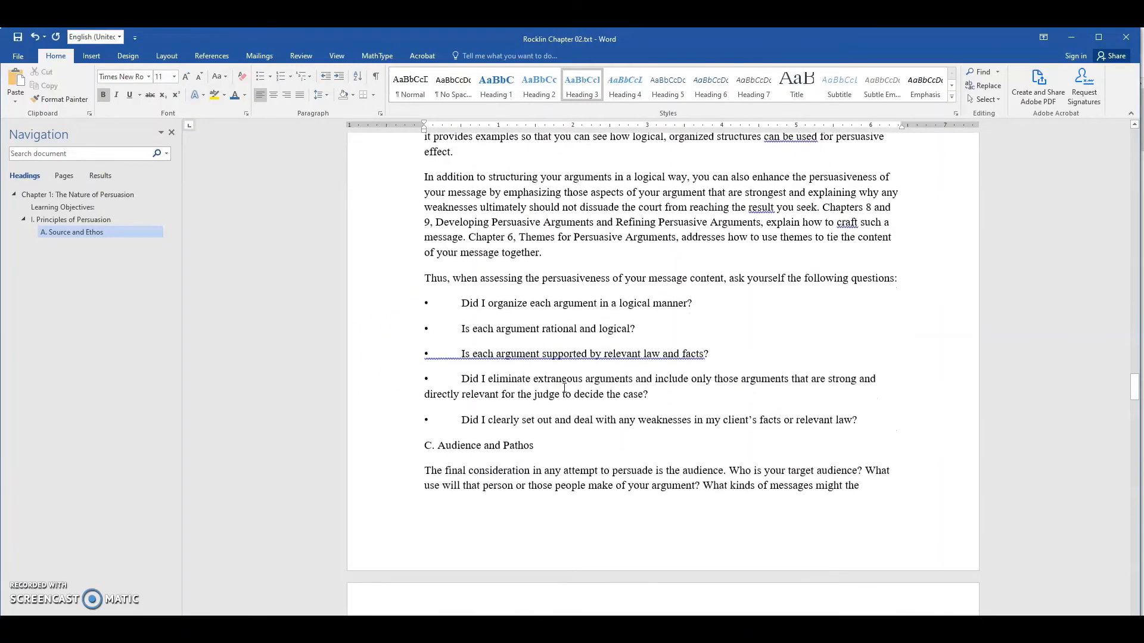
scroll(510, 313, up, 3)
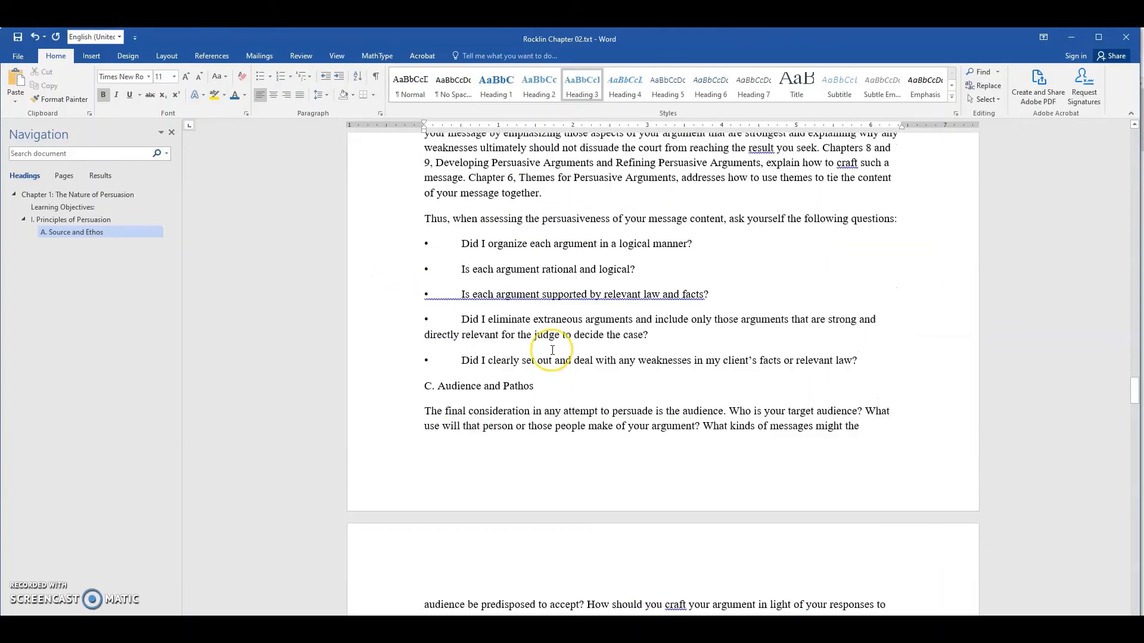
scroll(476, 394, up, 15)
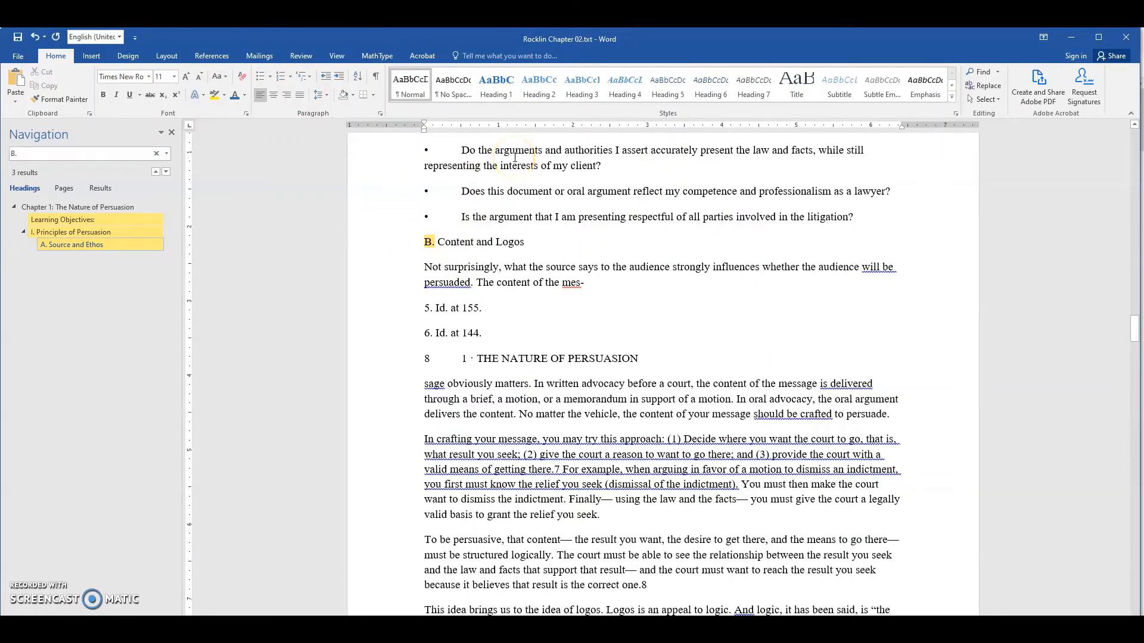
key(ctrl+alt+3)
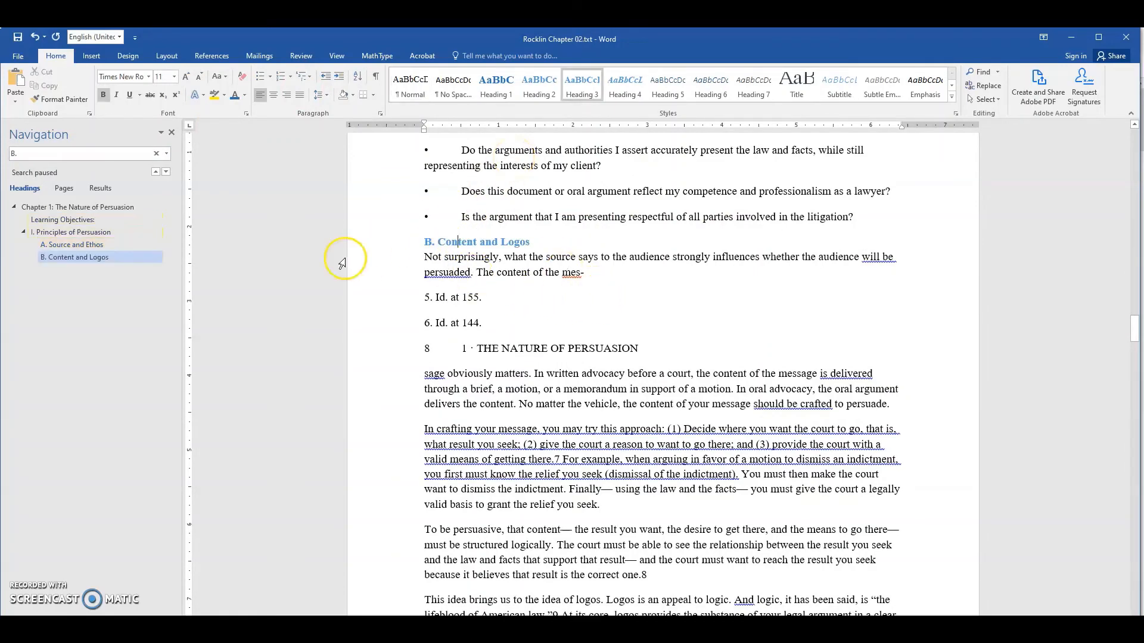
- Apply the Heading 3 style to the "C. Audience and Pathos" line in the body text
scroll(476, 302, down, 12)
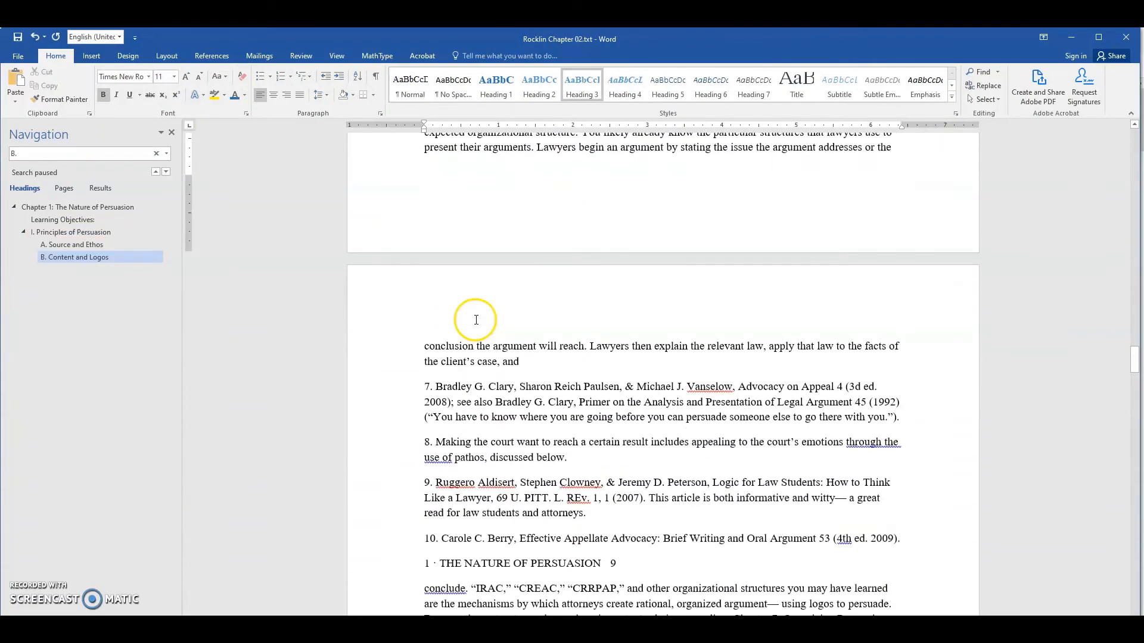
scroll(462, 364, down, 10)
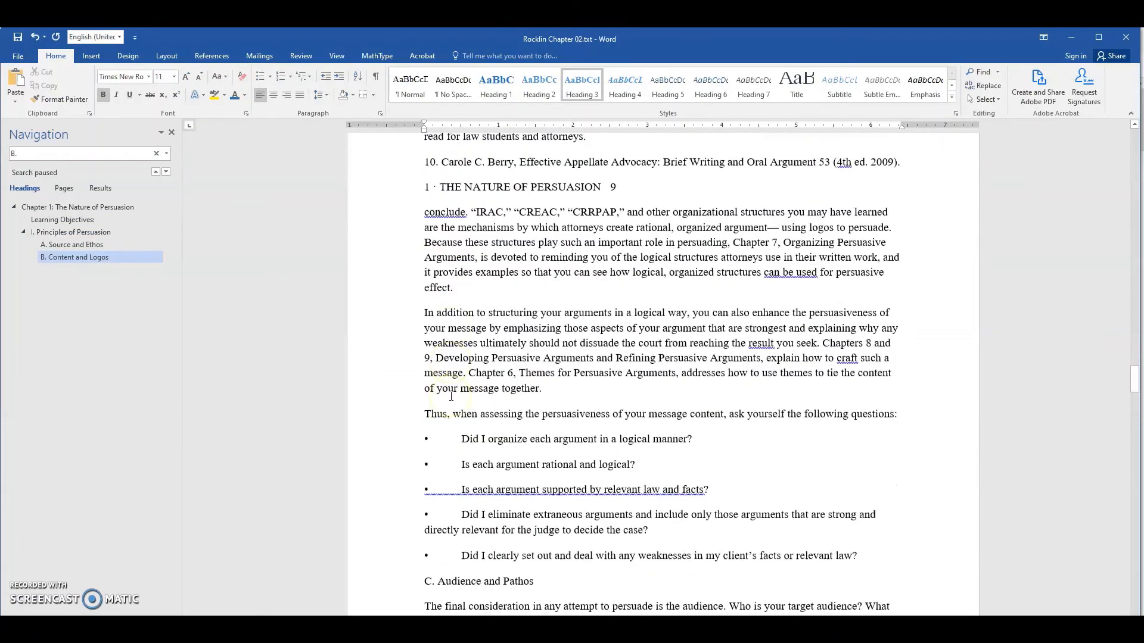
scroll(451, 383, down, 3)
click(454, 456)
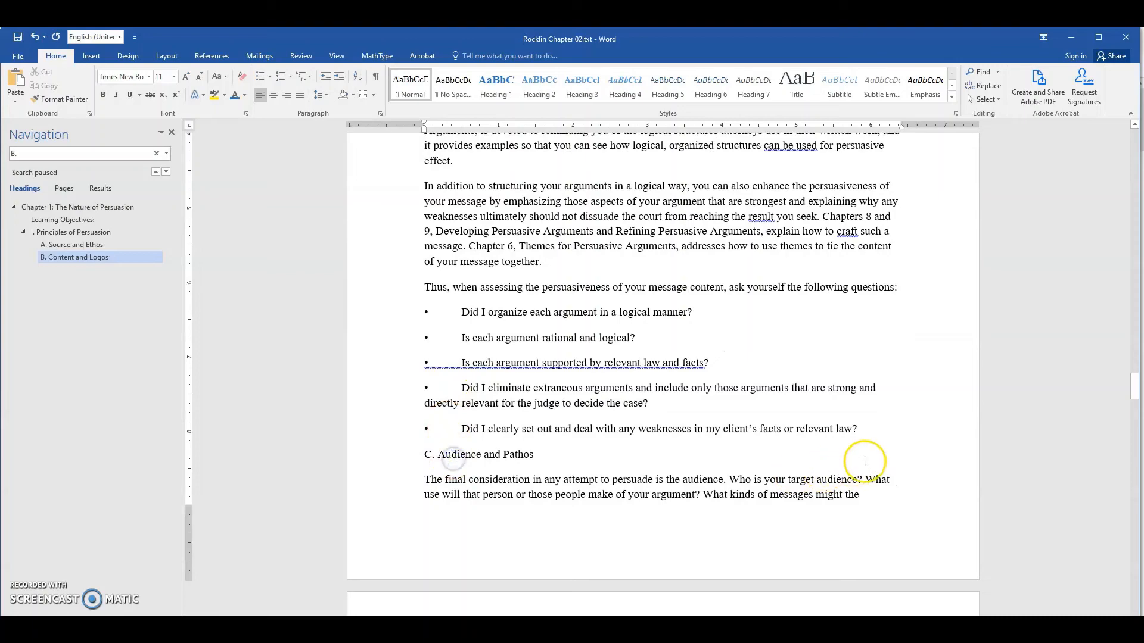
key(ctrl+alt+3)
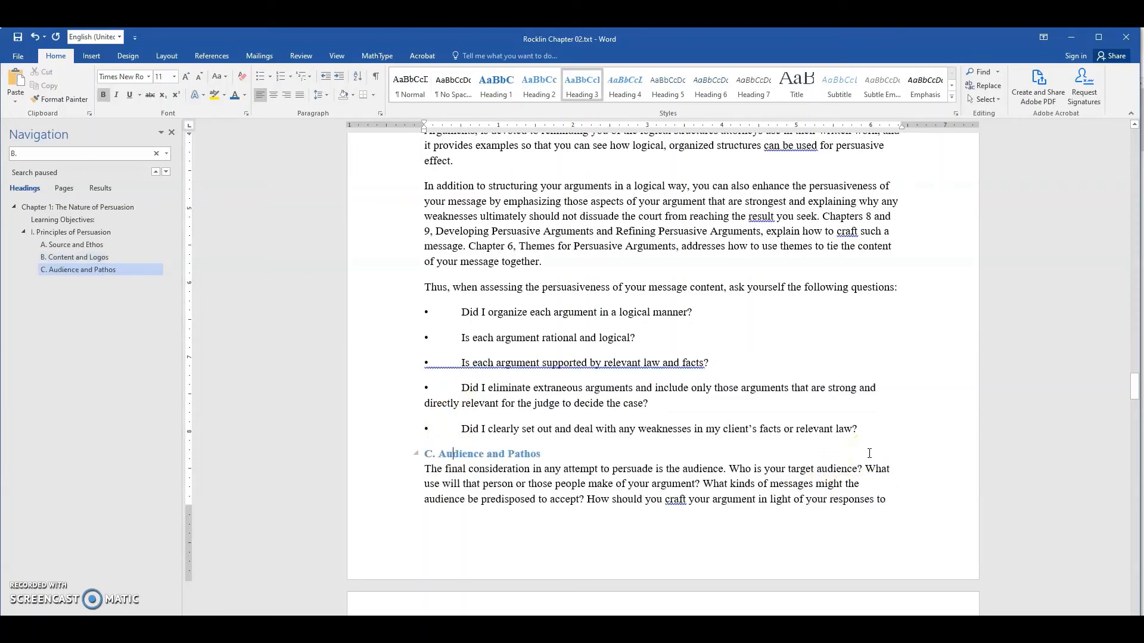
- Switch to the PDF and check in the chapter outline which heading follows "C. Audience and Pathos"
scroll(650, 392, down, 12)
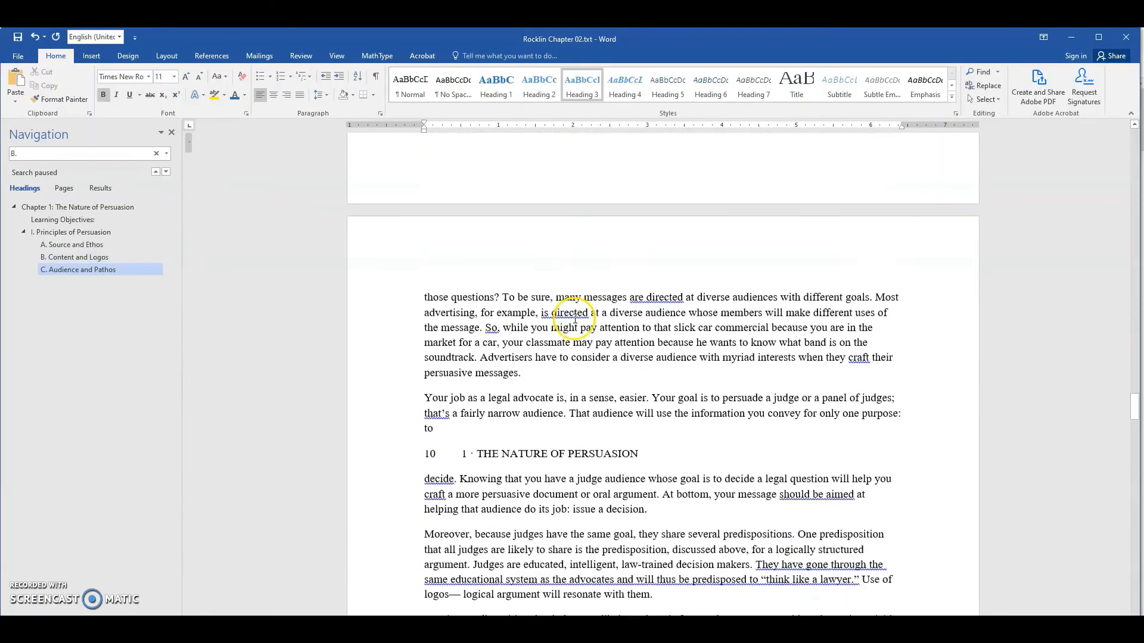
scroll(492, 327, down, 6)
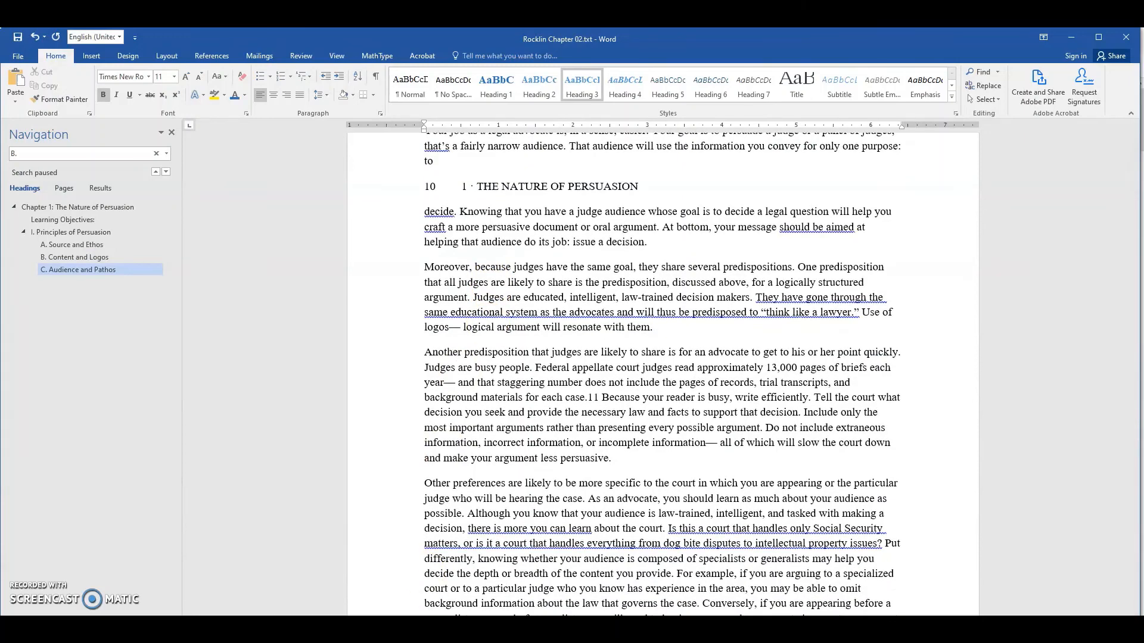
key(alt+Tab)
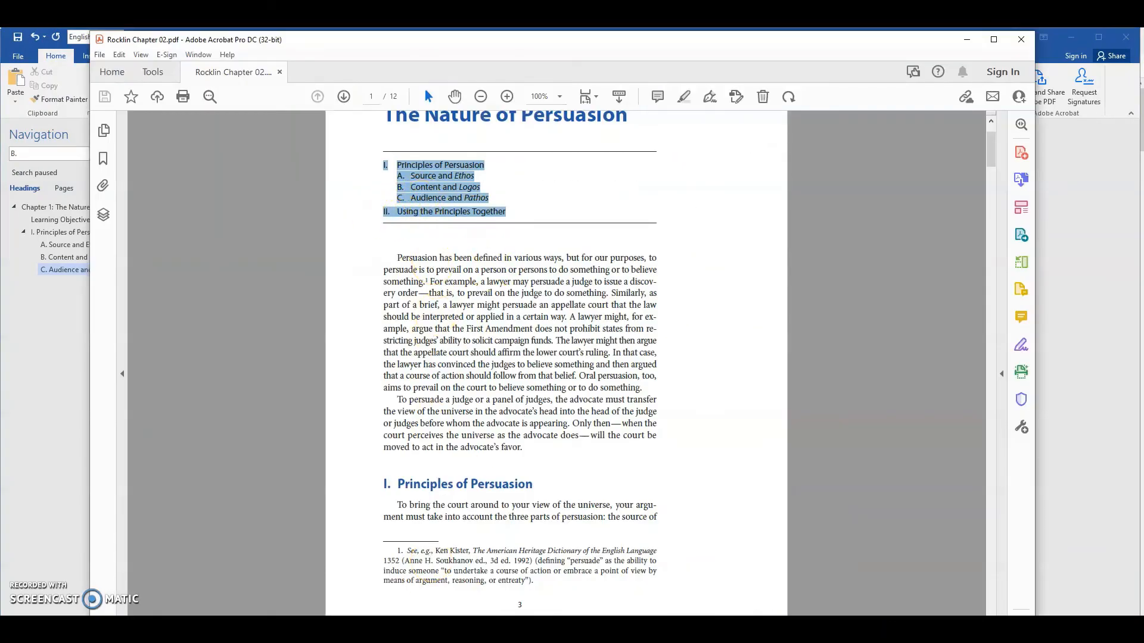
- Switch back to the Word document and apply the Heading 2 style to the "II. Using the Principles Together" line in the body text
click(425, 628)
scroll(486, 415, down, 5)
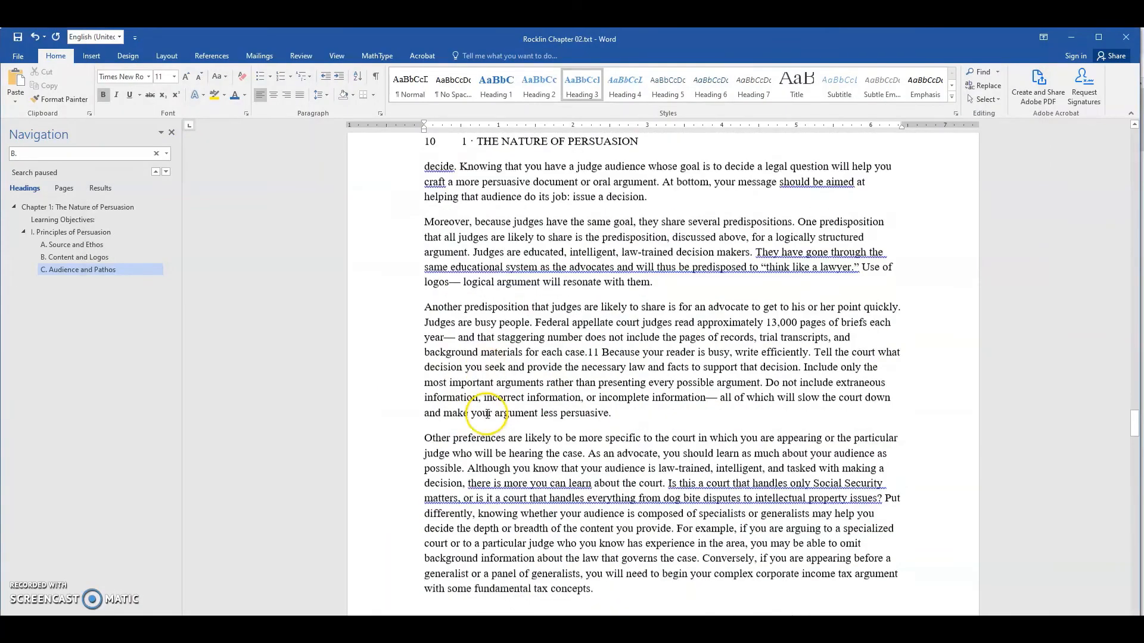
scroll(488, 414, down, 7)
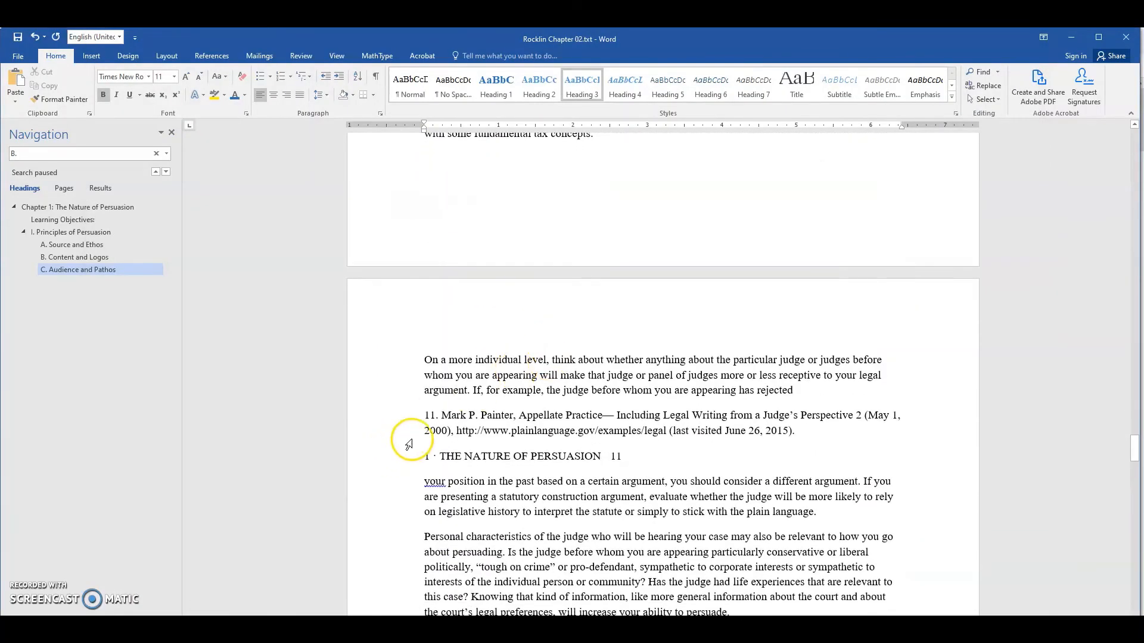
scroll(400, 439, down, 5)
scroll(496, 376, down, 11)
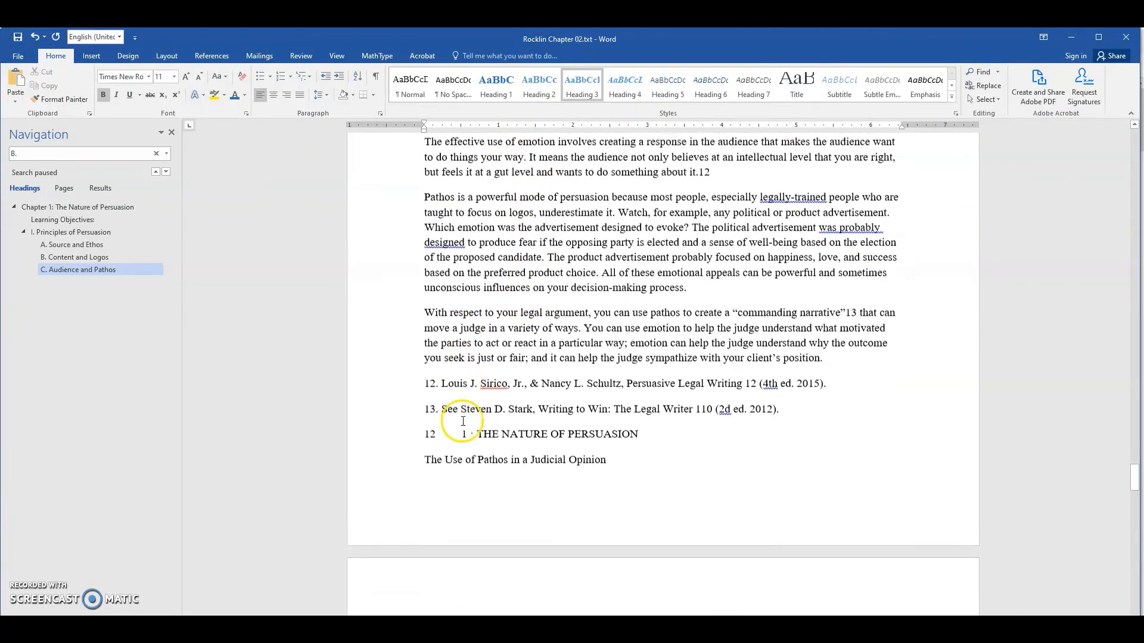
scroll(463, 421, down, 16)
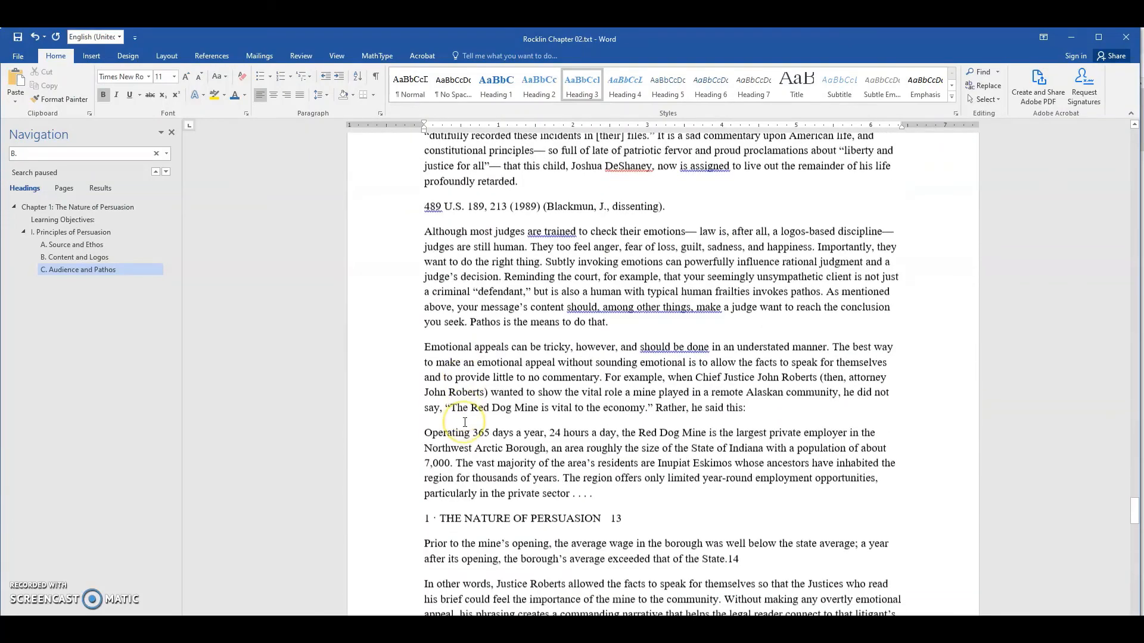
scroll(465, 422, down, 12)
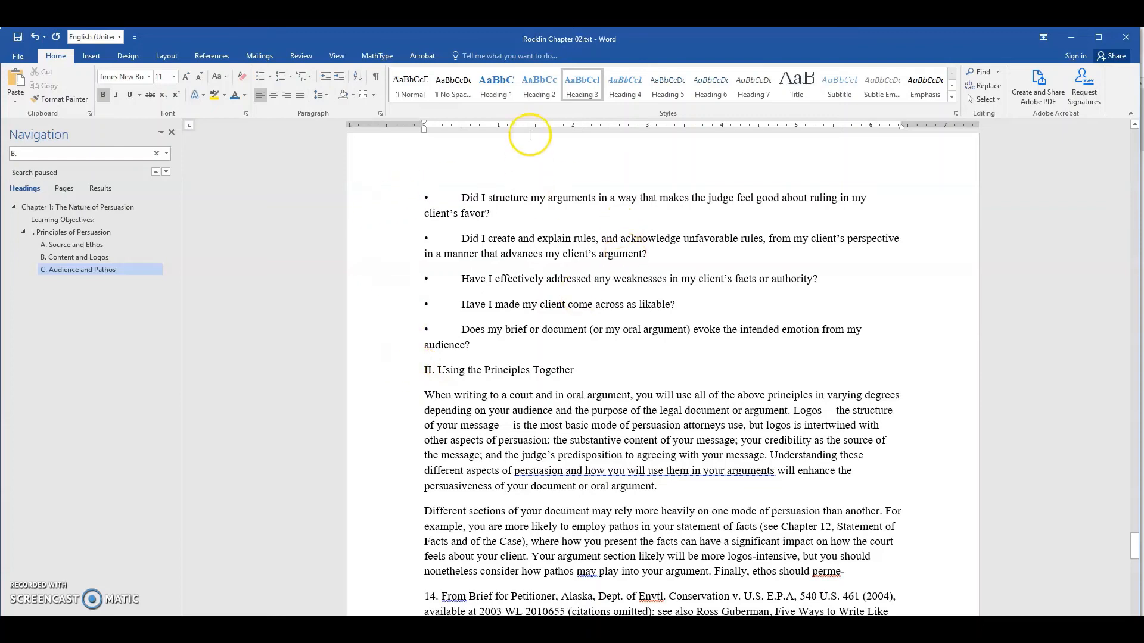
click(484, 369)
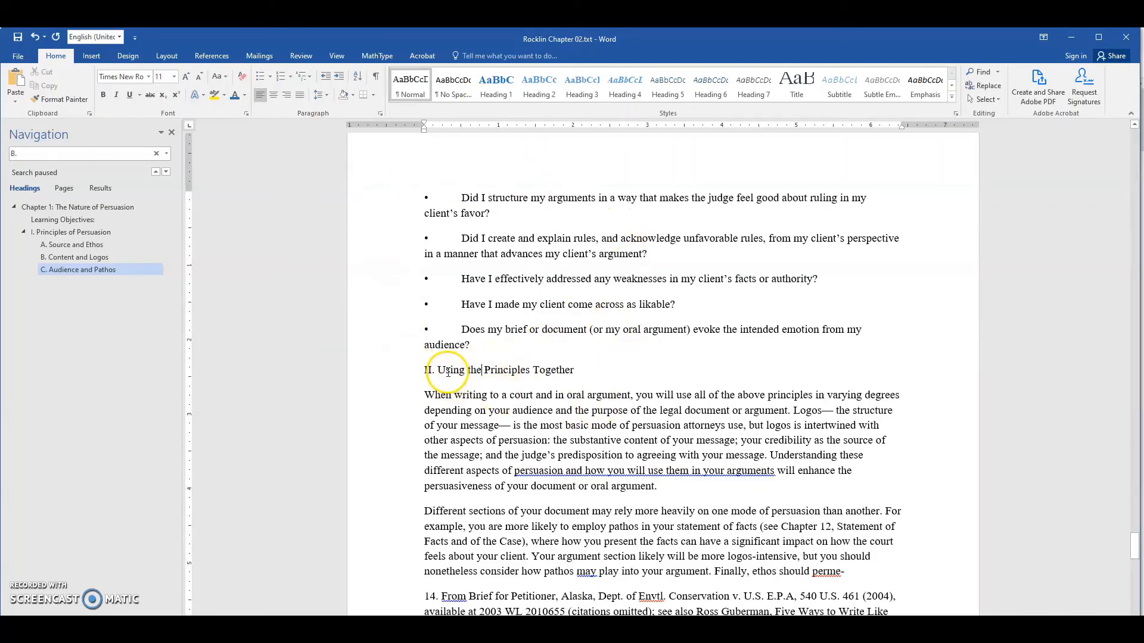
key(ctrl+alt+2)
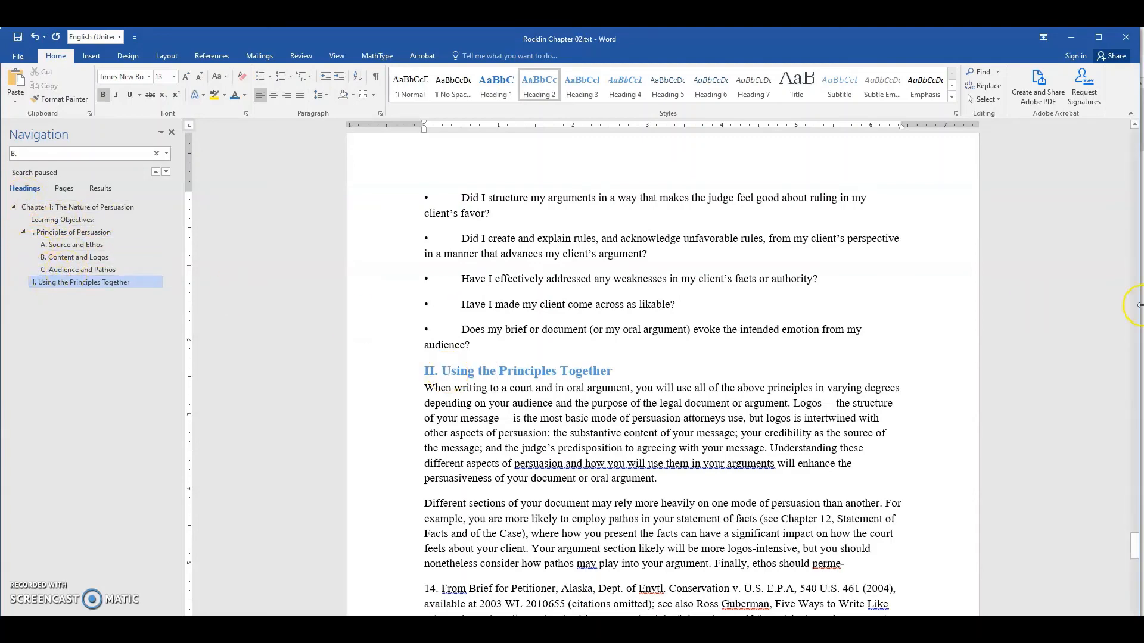
- Return to the beginning of the Word document and review the heading outline
scroll(679, 394, up, 3)
scroll(679, 394, up, 6)
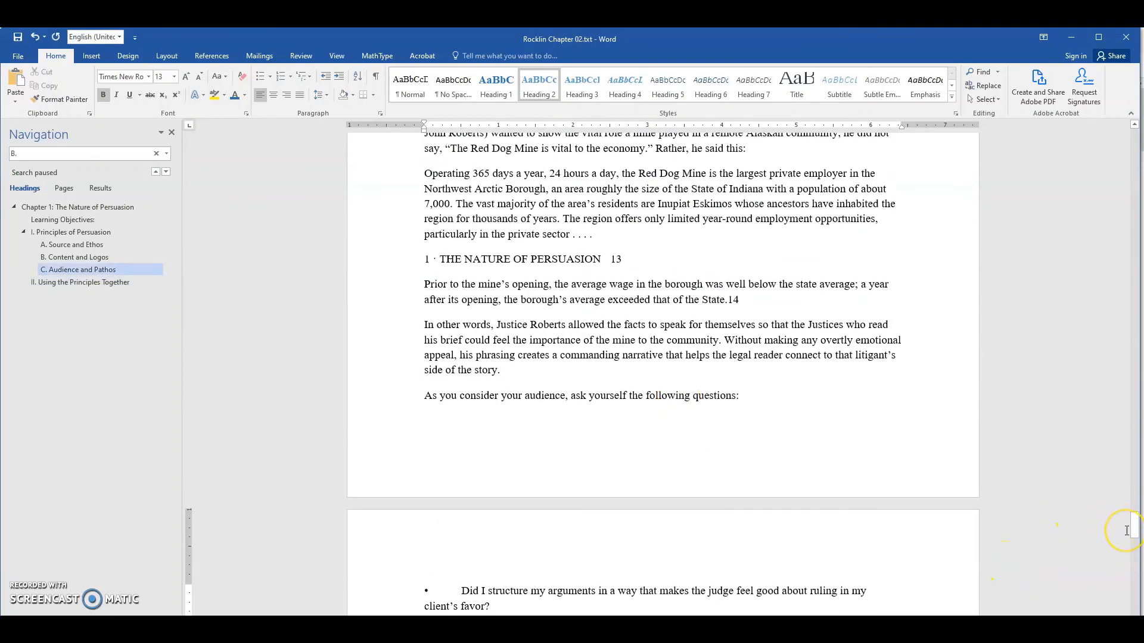
key(ctrl+Home)
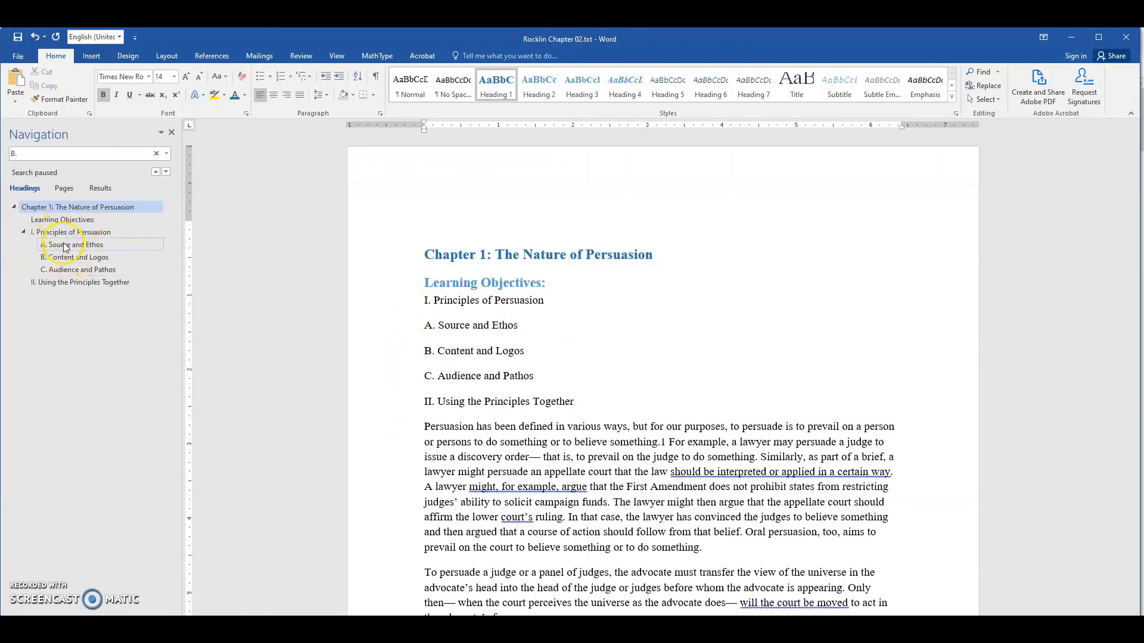
- Switch to the PDF to examine the heading hierarchy on its first two pages, then return to the Word document
key(alt+Tab)
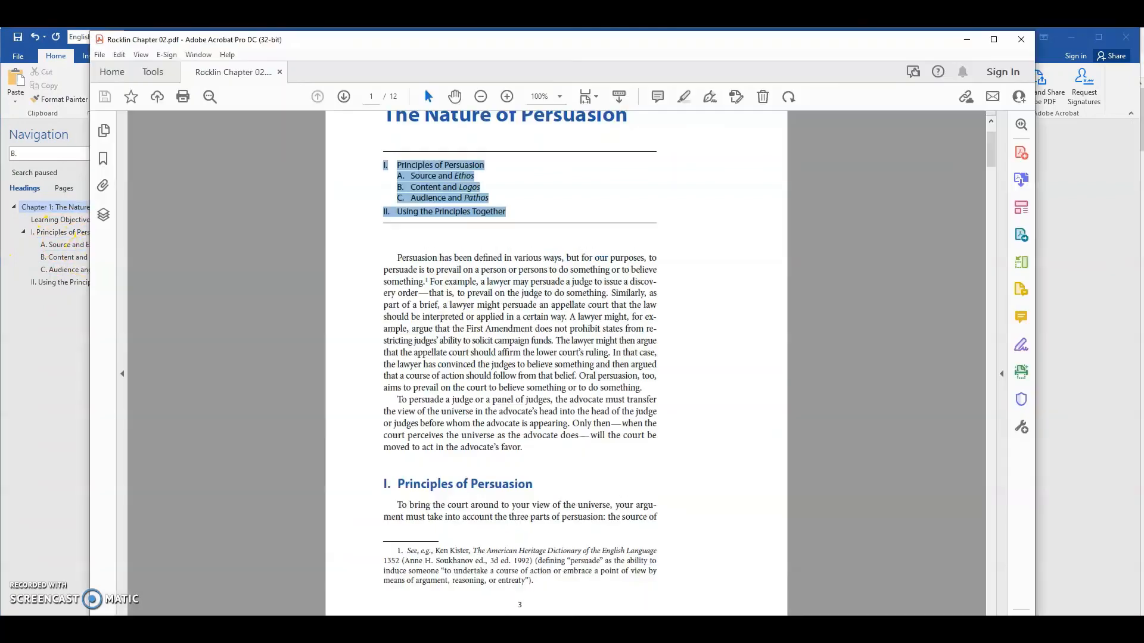
scroll(507, 377, up, 3)
scroll(506, 377, down, 15)
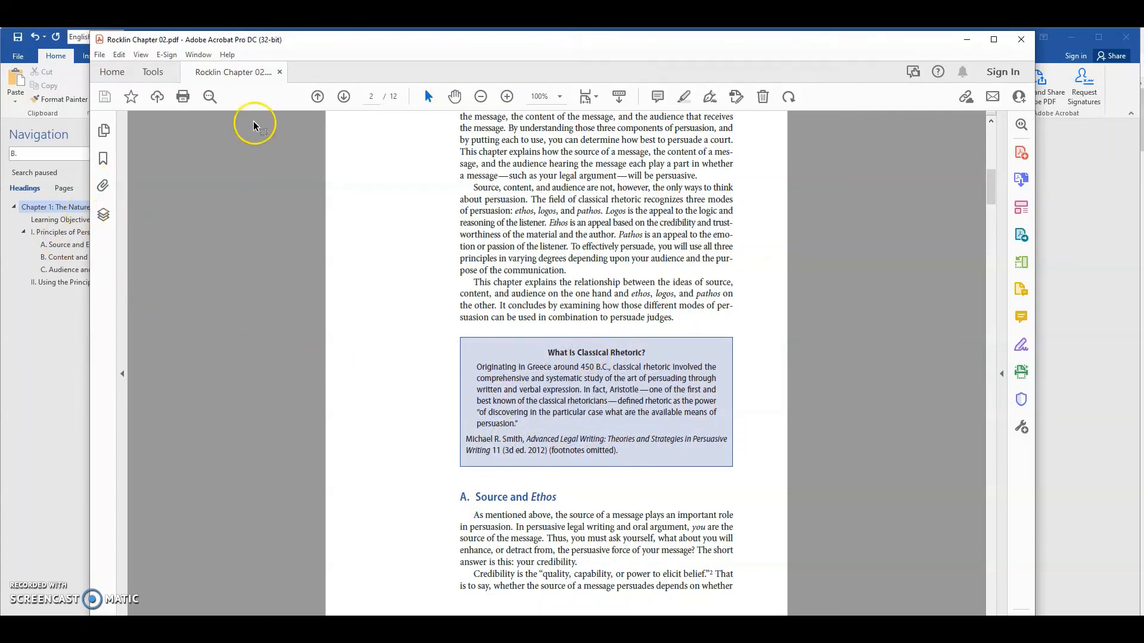
drag(395, 40, 486, 48)
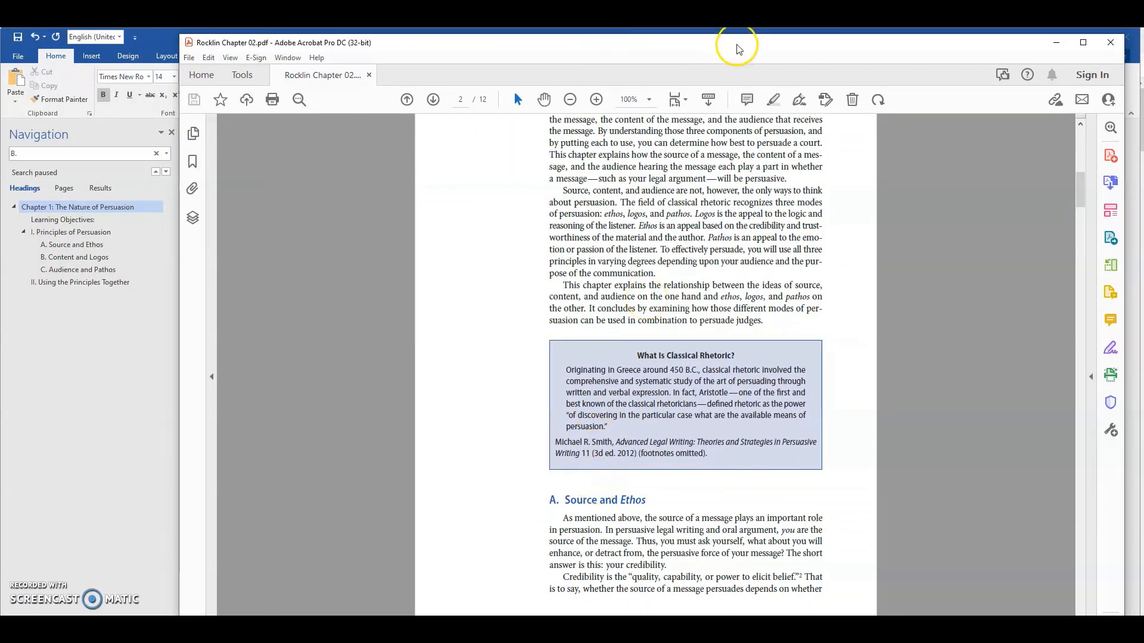
drag(732, 44, 661, 38)
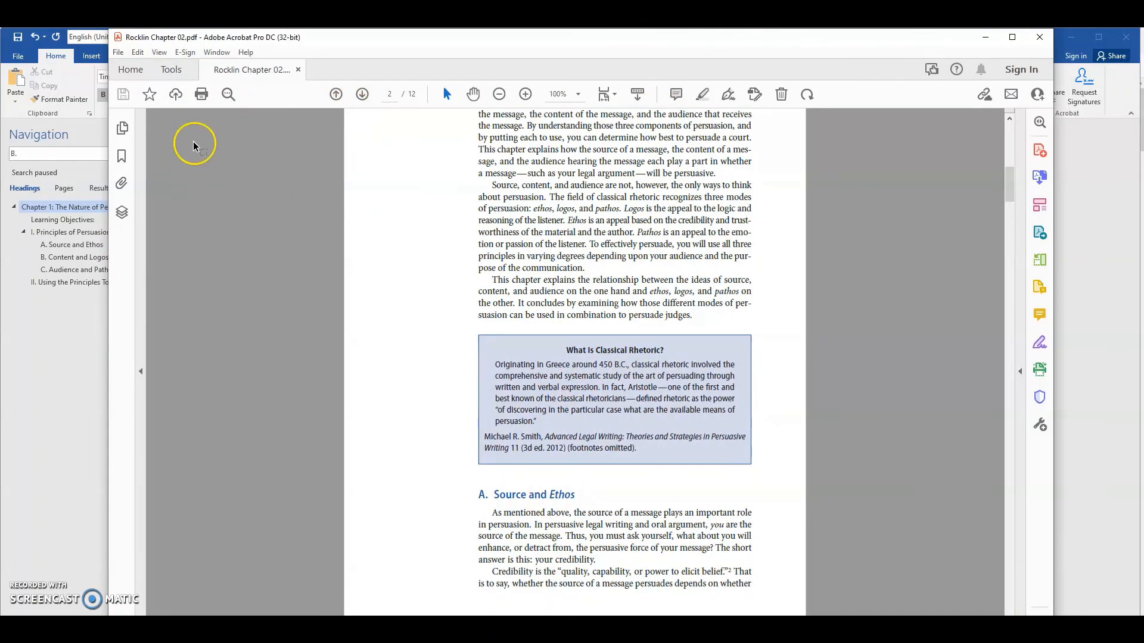
click(986, 45)
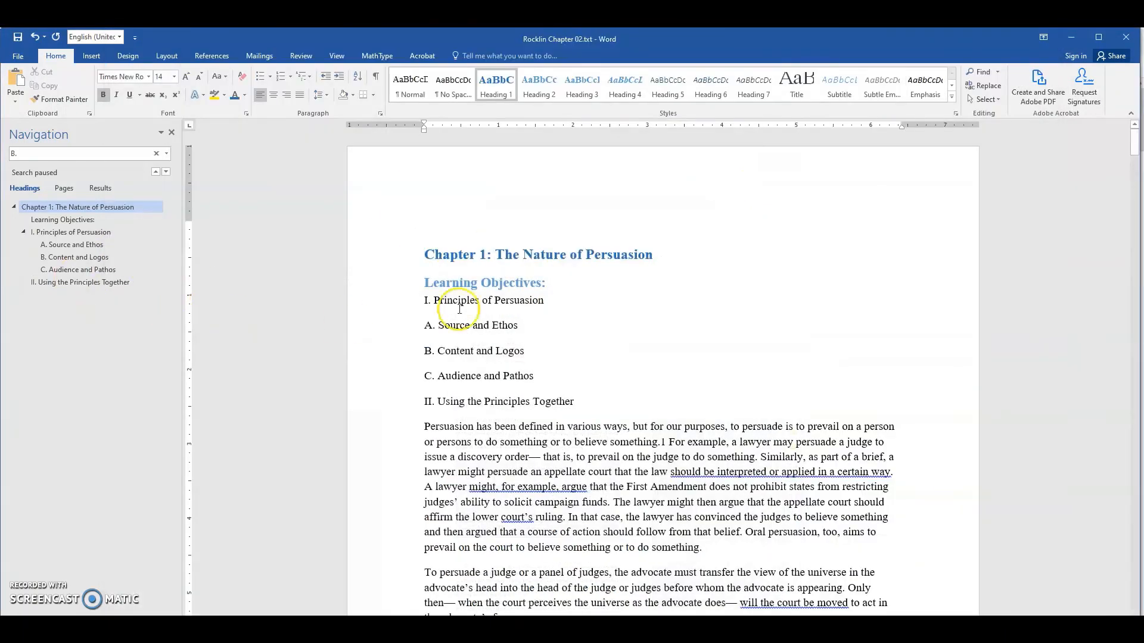